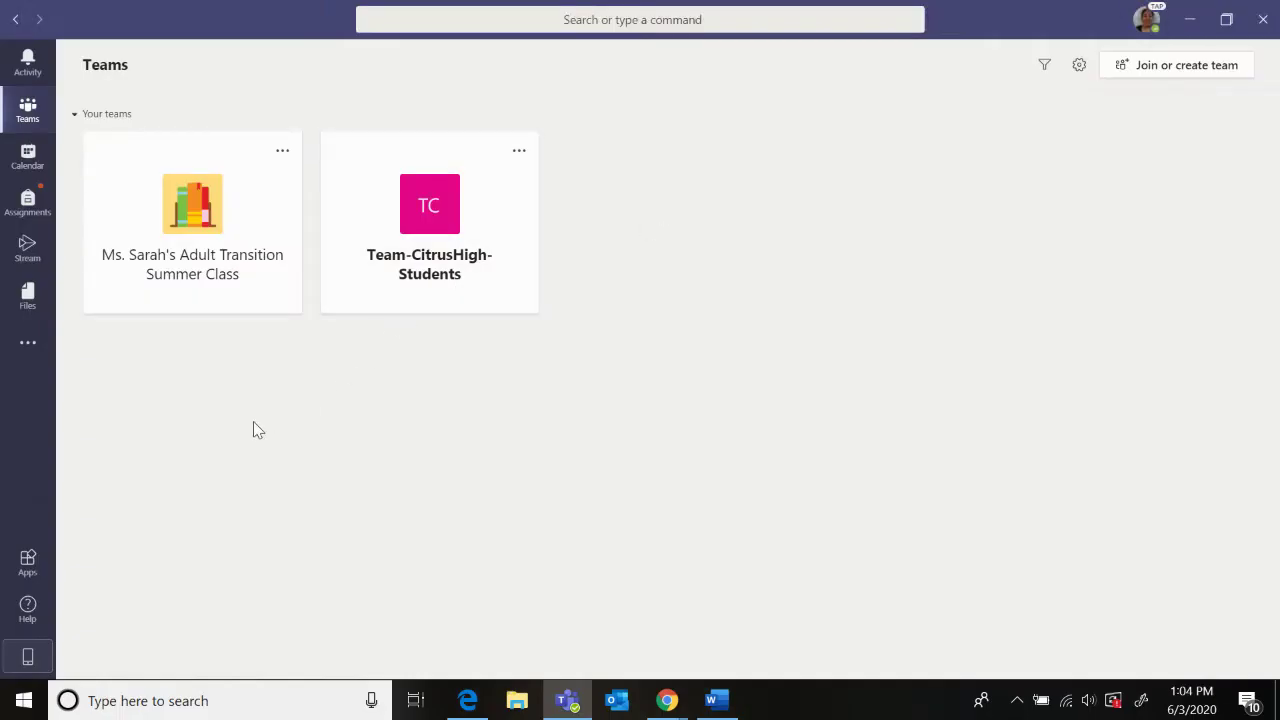
# - Open the June 1, 2 and 3 Journals assignment in the Adult Transition Summer Class team and view its reference file June 1 - 3.pdf
pyautogui.click(178, 284)
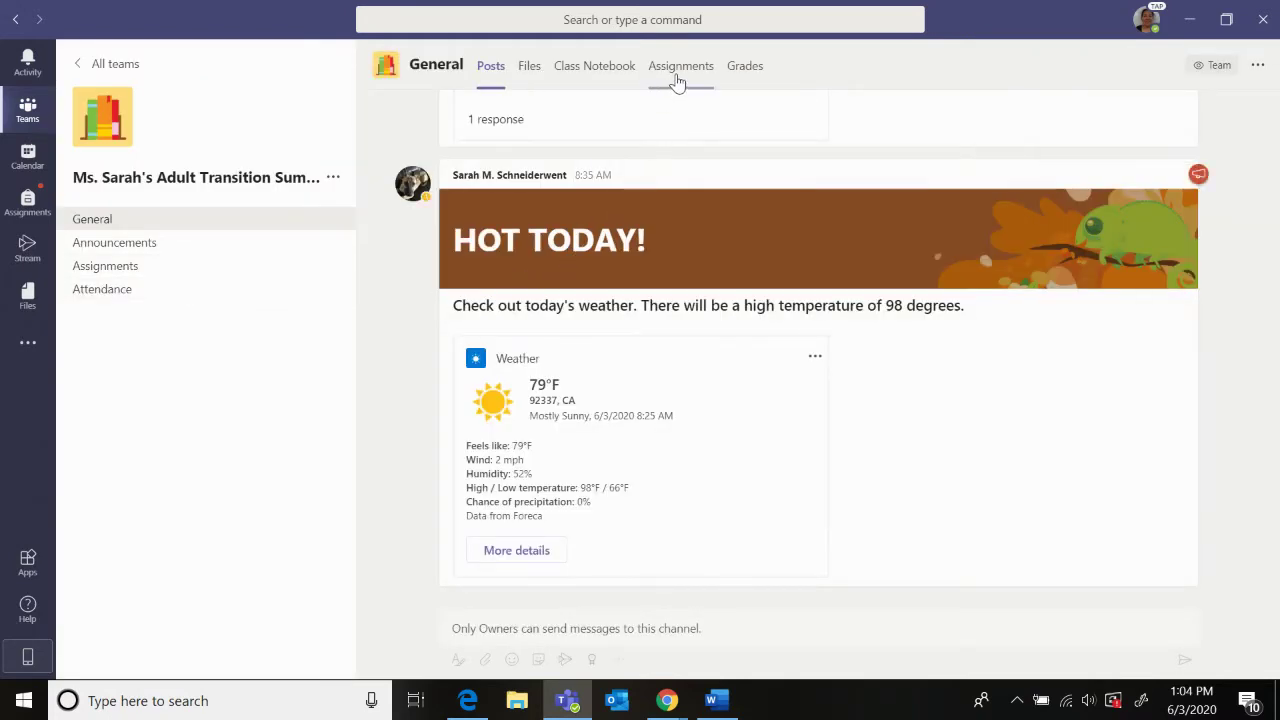
pyautogui.click(680, 77)
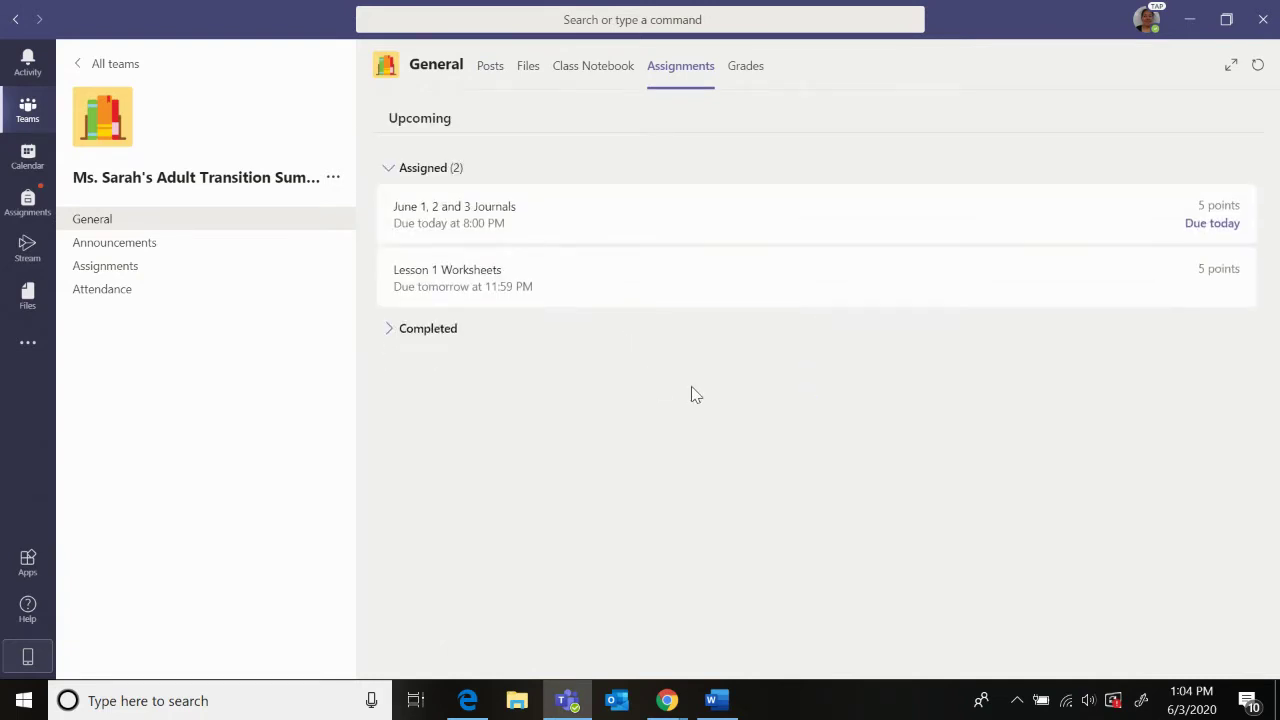
pyautogui.click(512, 226)
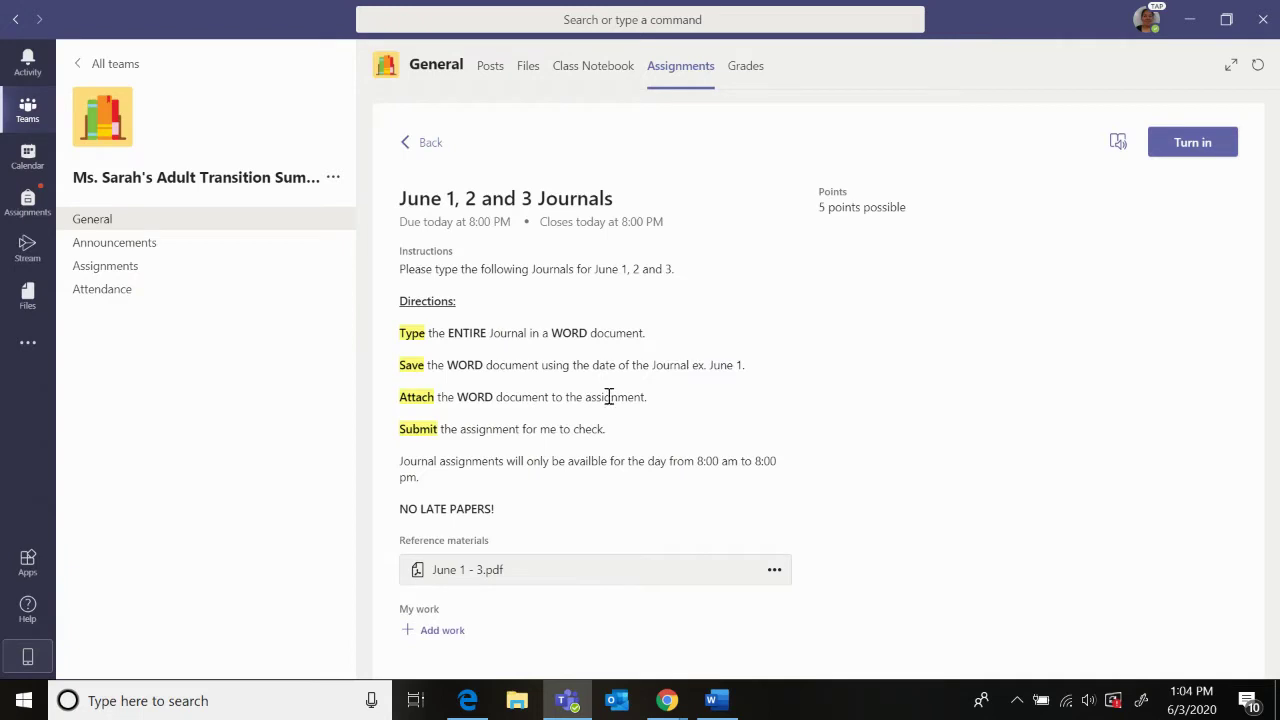
pyautogui.click(488, 580)
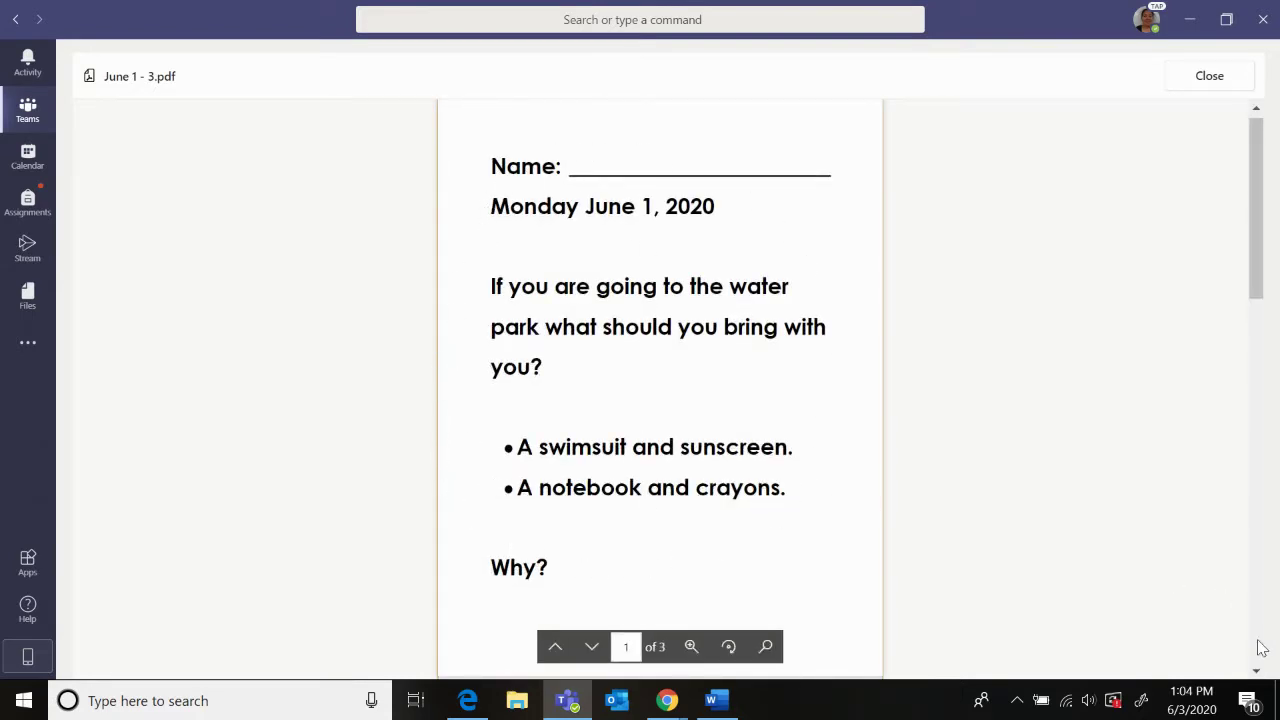
# - Restore the Teams window to a smaller size and place it on one half of the desktop with the journal PDF readable
pyautogui.click(1226, 21)
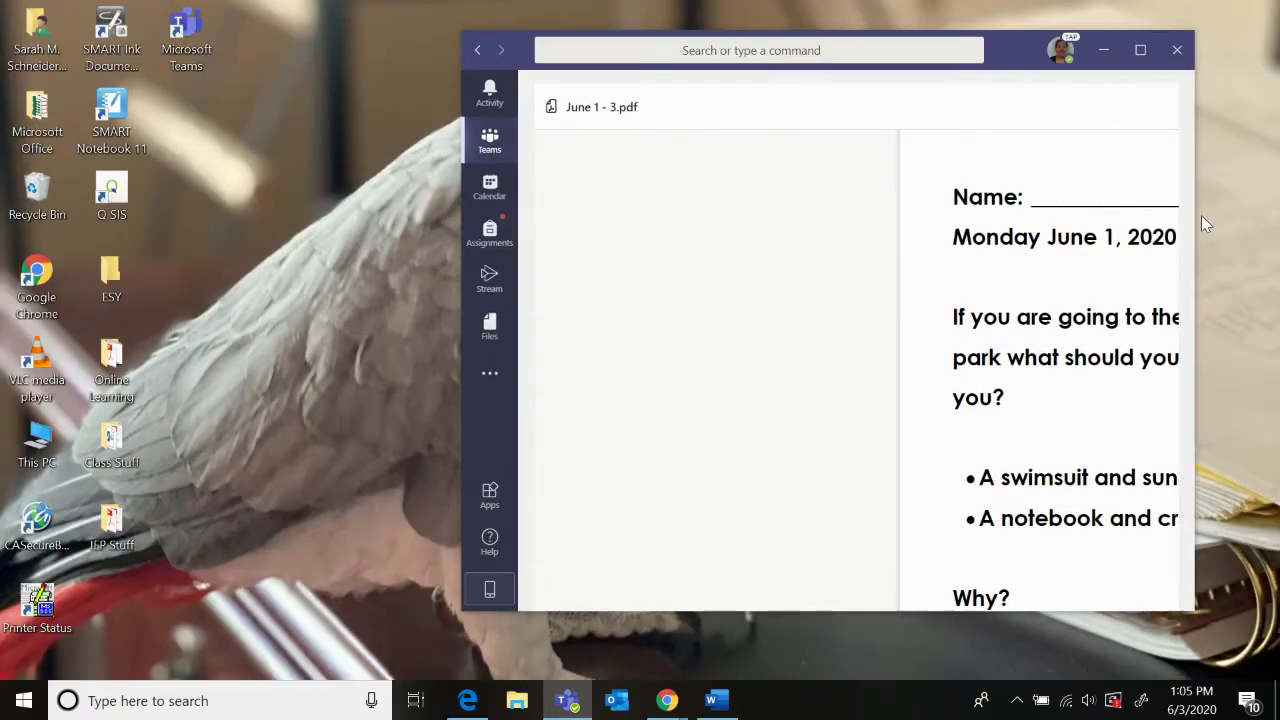
pyautogui.moveTo(1193, 605); pyautogui.dragTo(1180, 605)
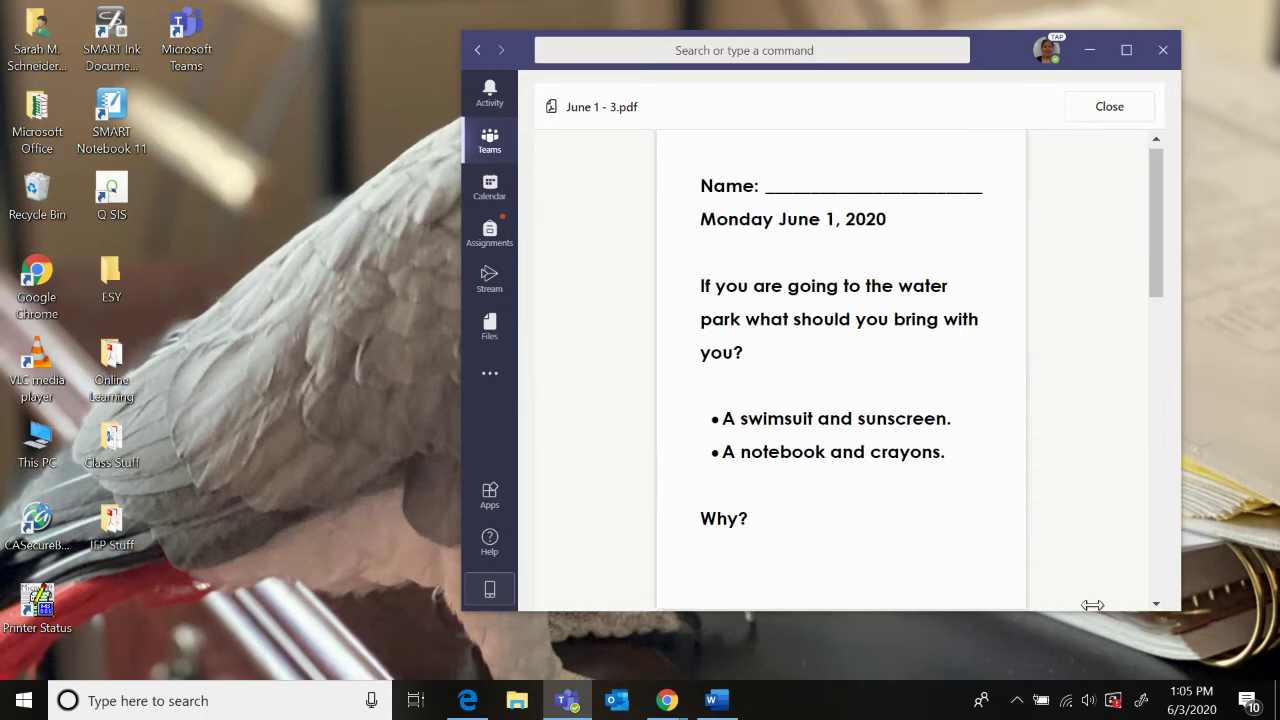
pyautogui.moveTo(1008, 50); pyautogui.dragTo(545, 48)
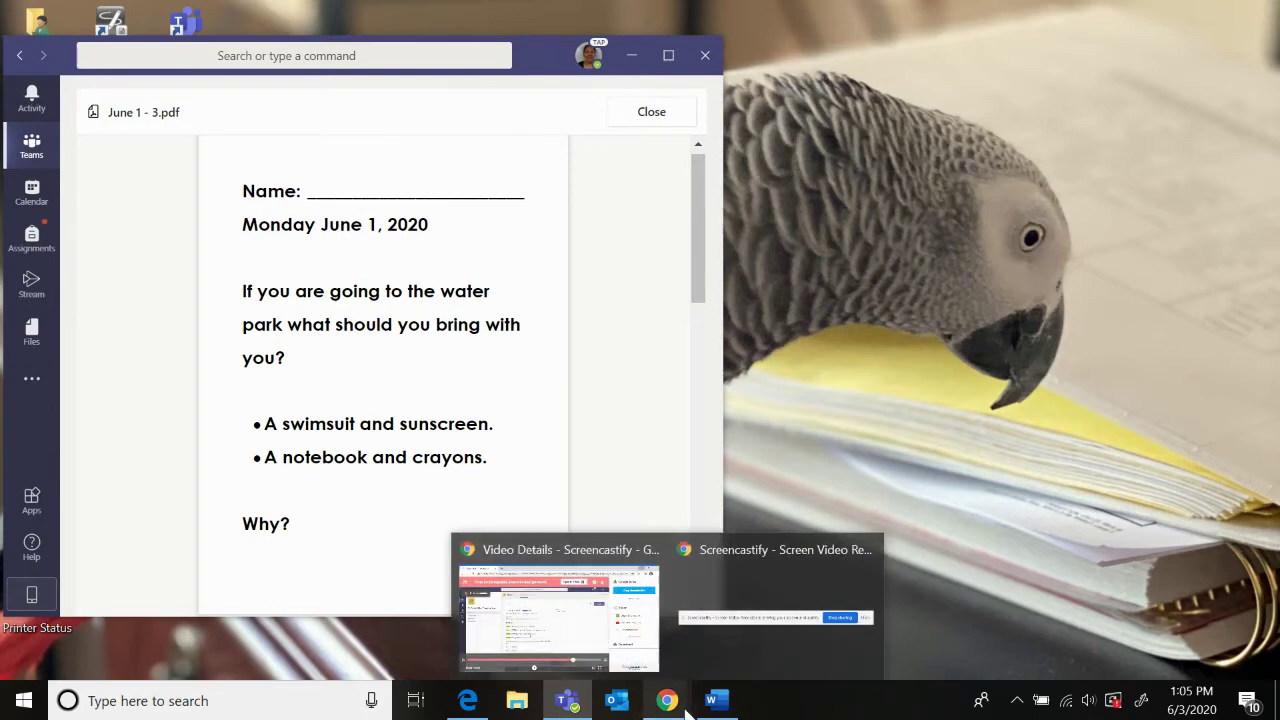
# - Launch Word, create a blank document, and place its window beside the journal PDF
pyautogui.moveTo(718, 704)
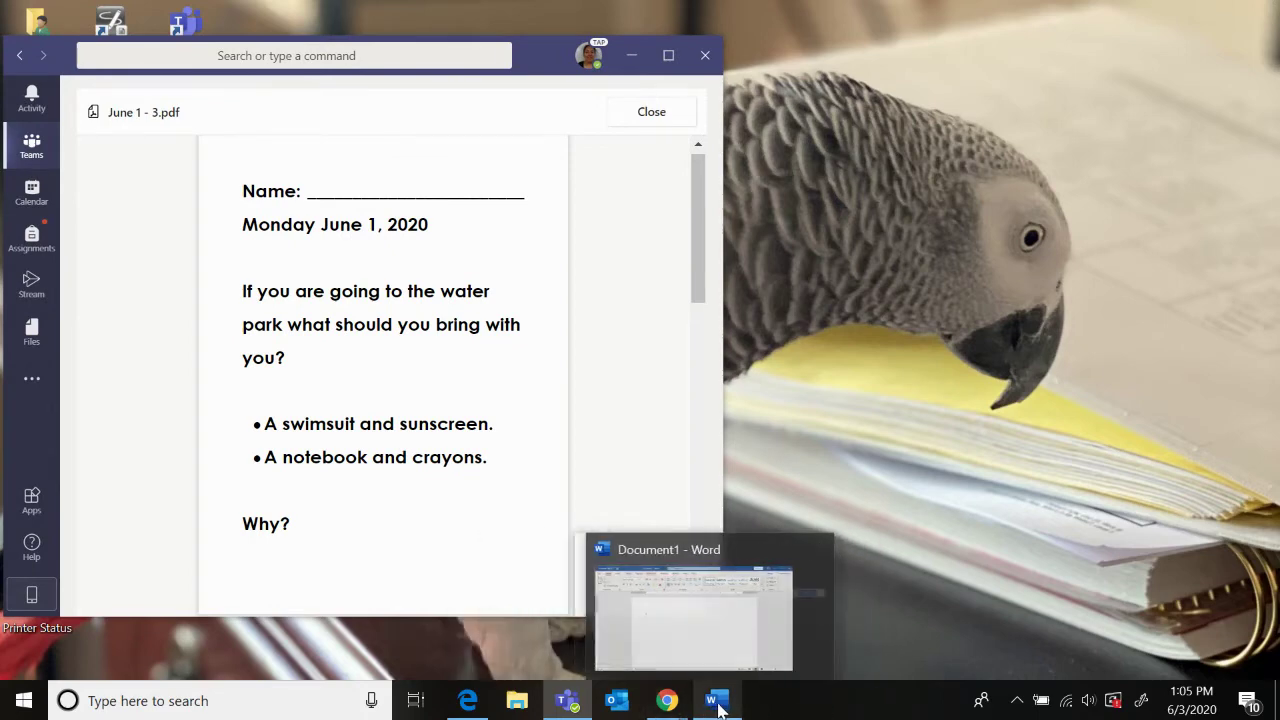
pyautogui.click(22, 706)
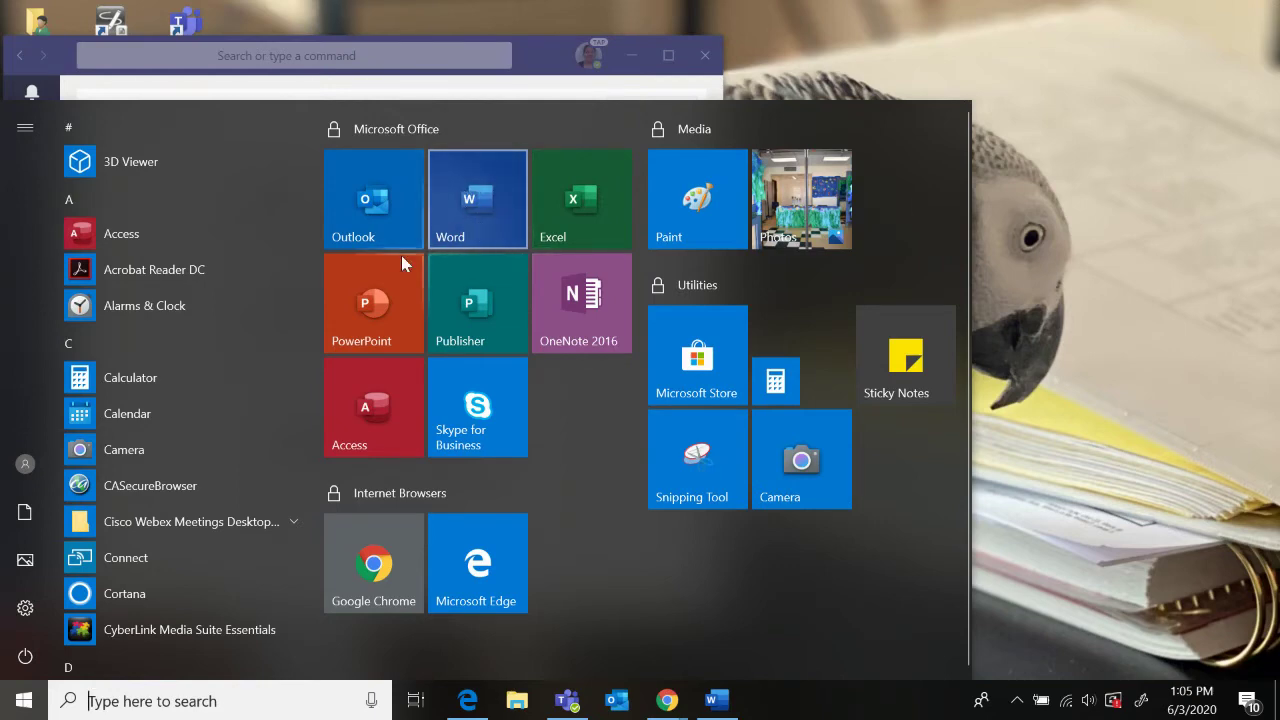
pyautogui.scroll(-15, 178, 361)
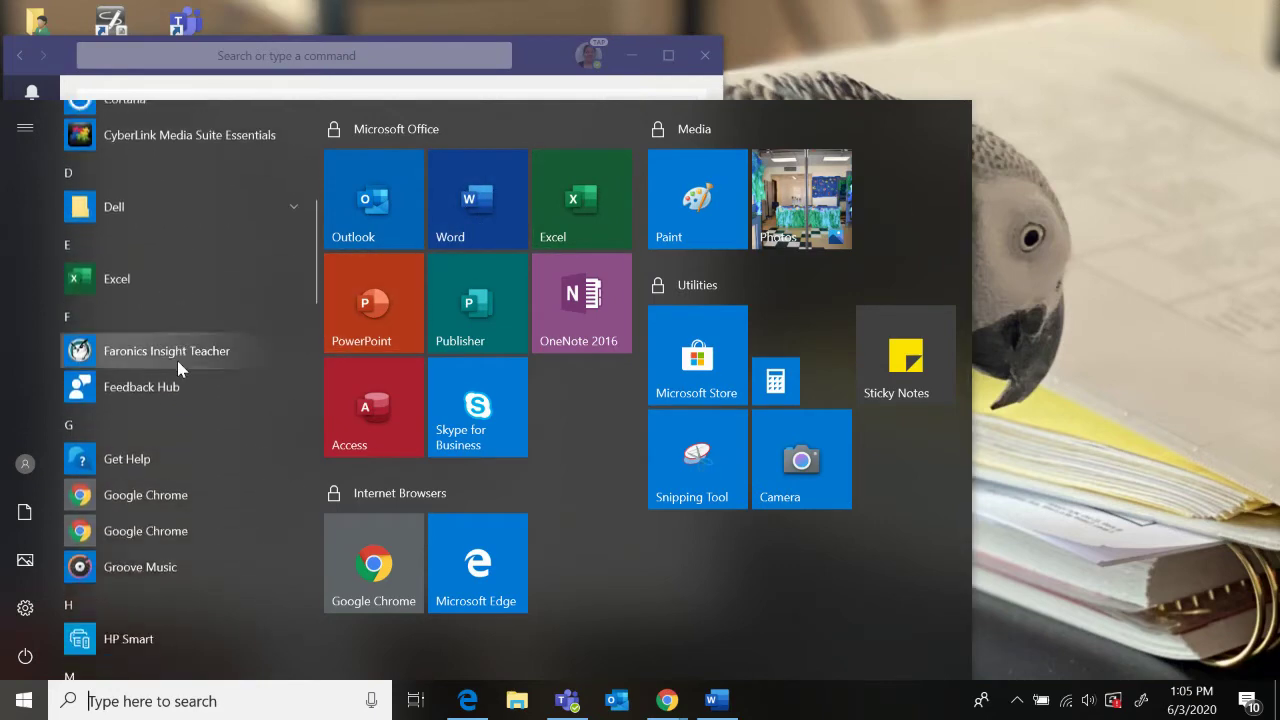
pyautogui.scroll(-15, 175, 368)
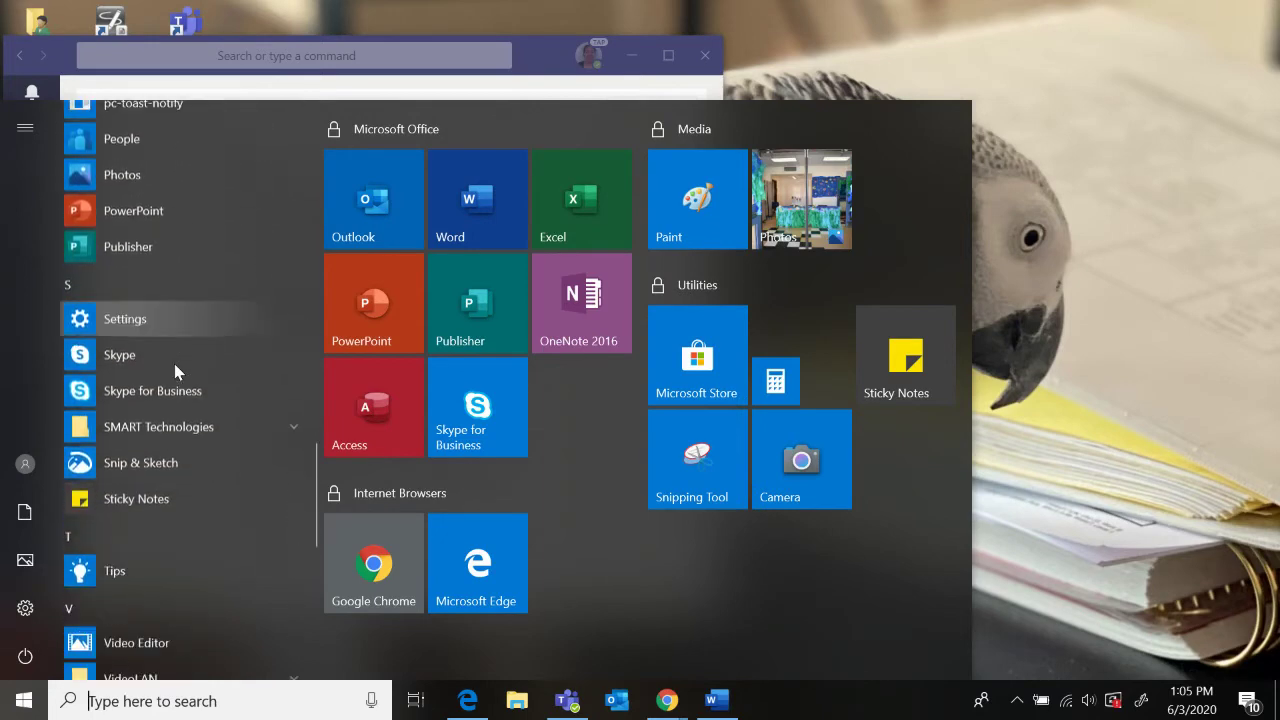
pyautogui.scroll(-4, 174, 365)
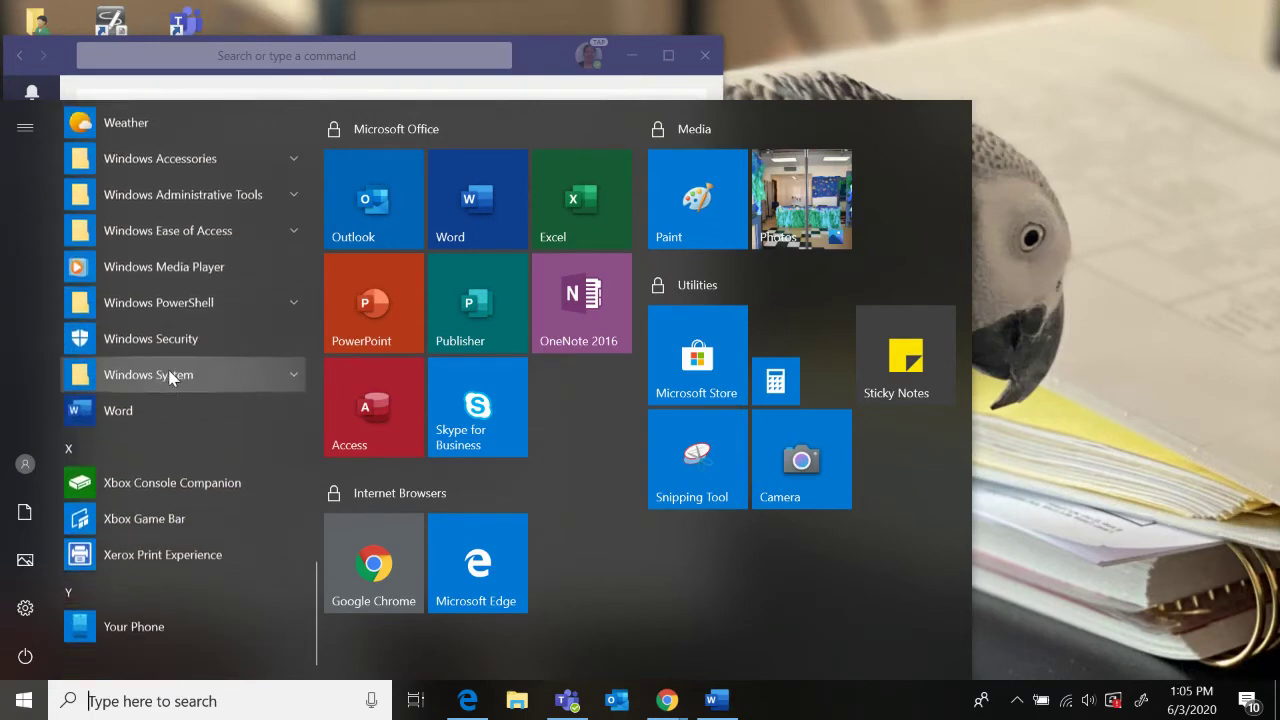
pyautogui.click(139, 413)
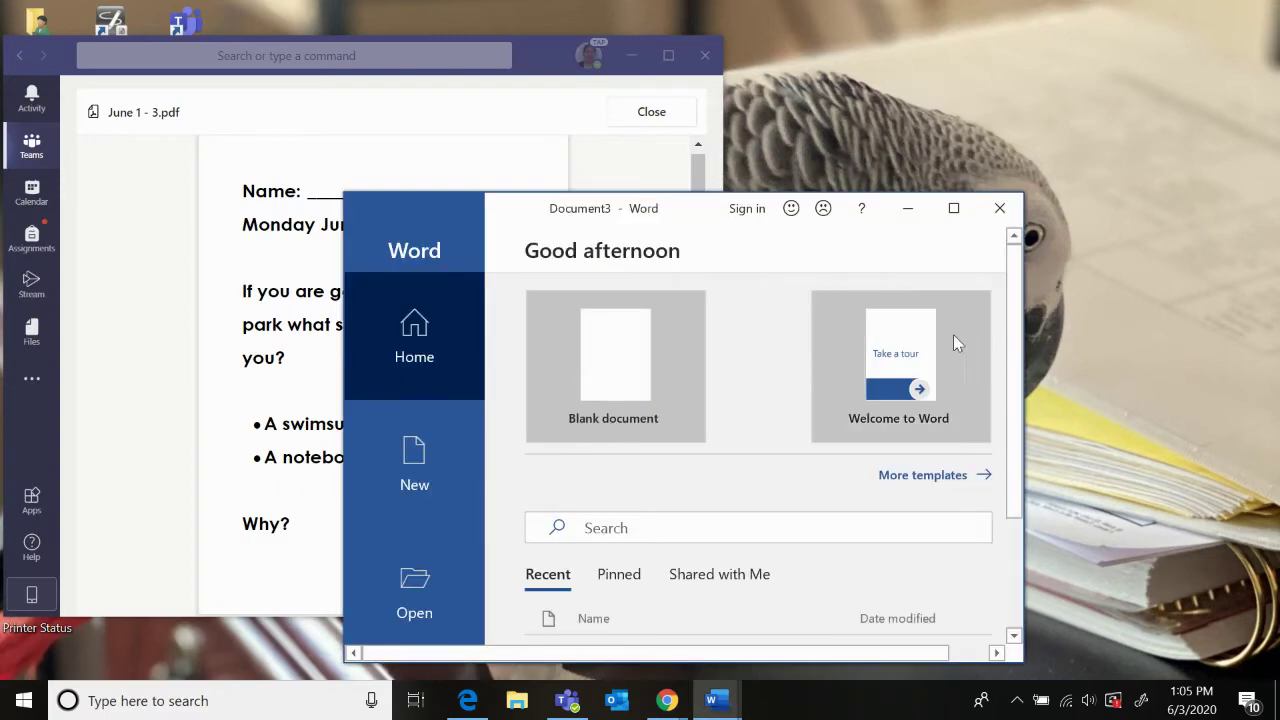
pyautogui.click(425, 485)
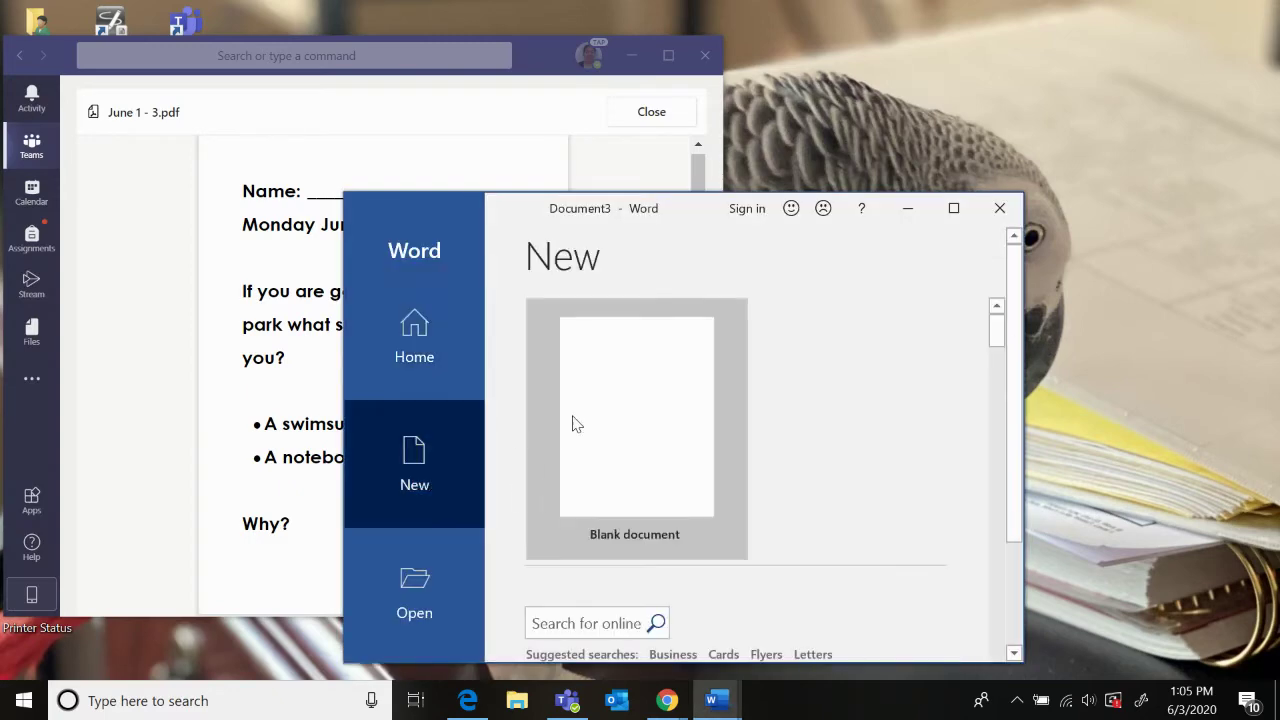
pyautogui.click(646, 404)
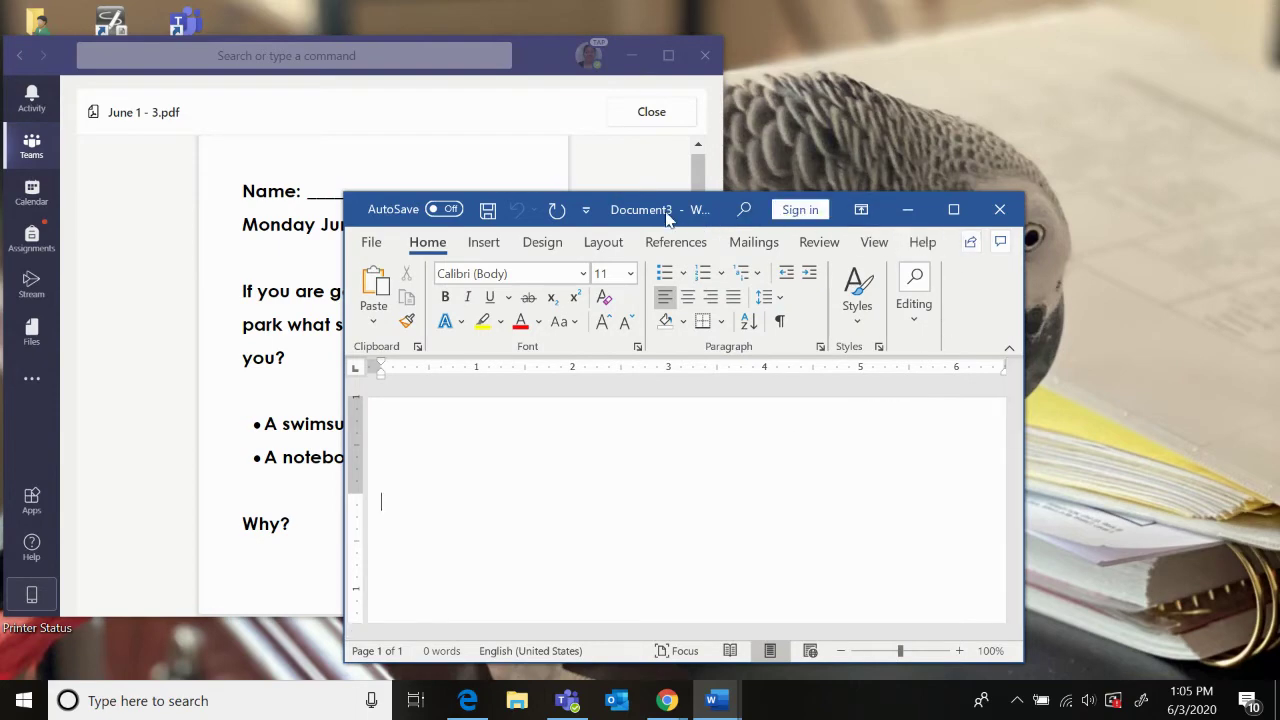
pyautogui.moveTo(668, 213); pyautogui.dragTo(912, 91)
# - Set the font size of the blank document to 24
pyautogui.write('Nam')
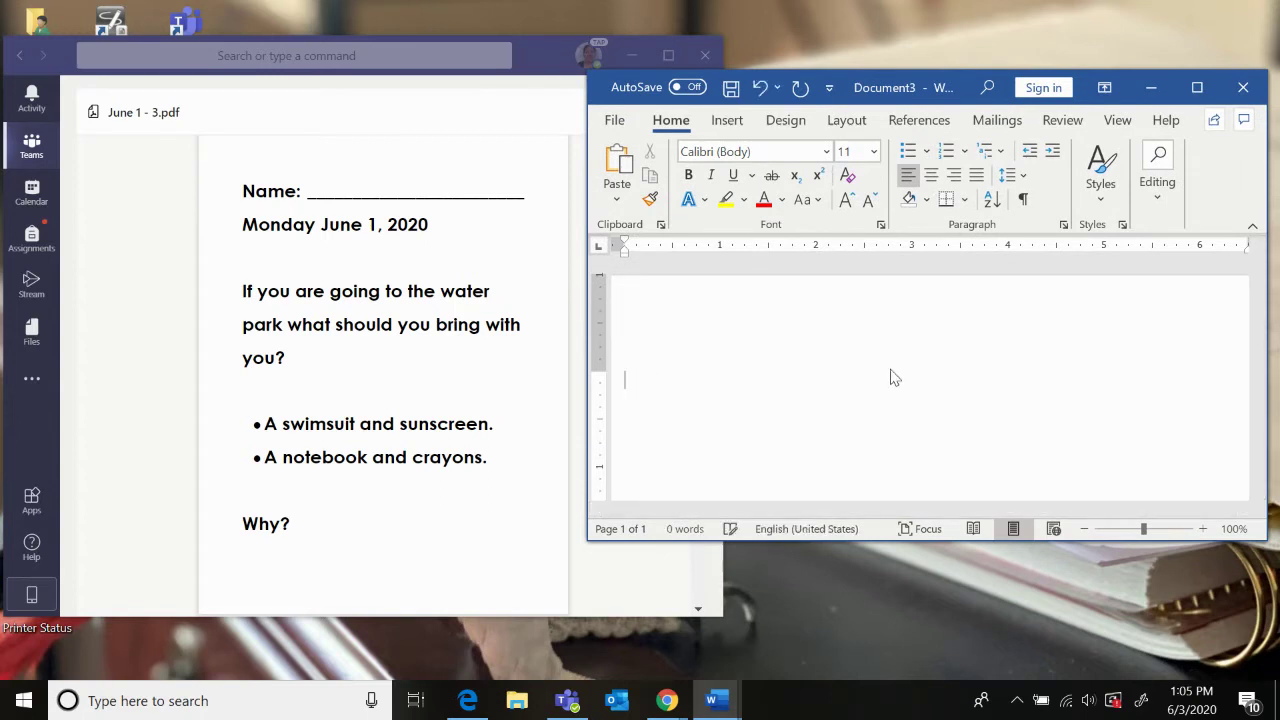
pyautogui.click(873, 151)
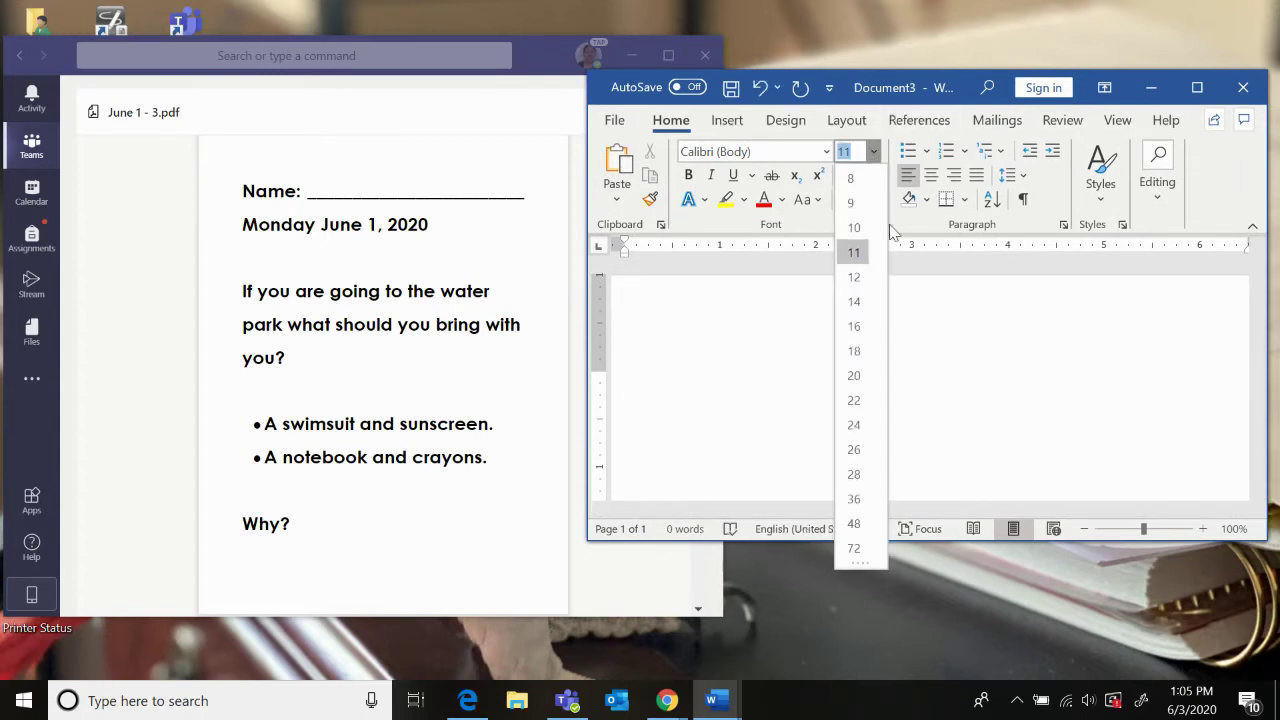
pyautogui.click(862, 436)
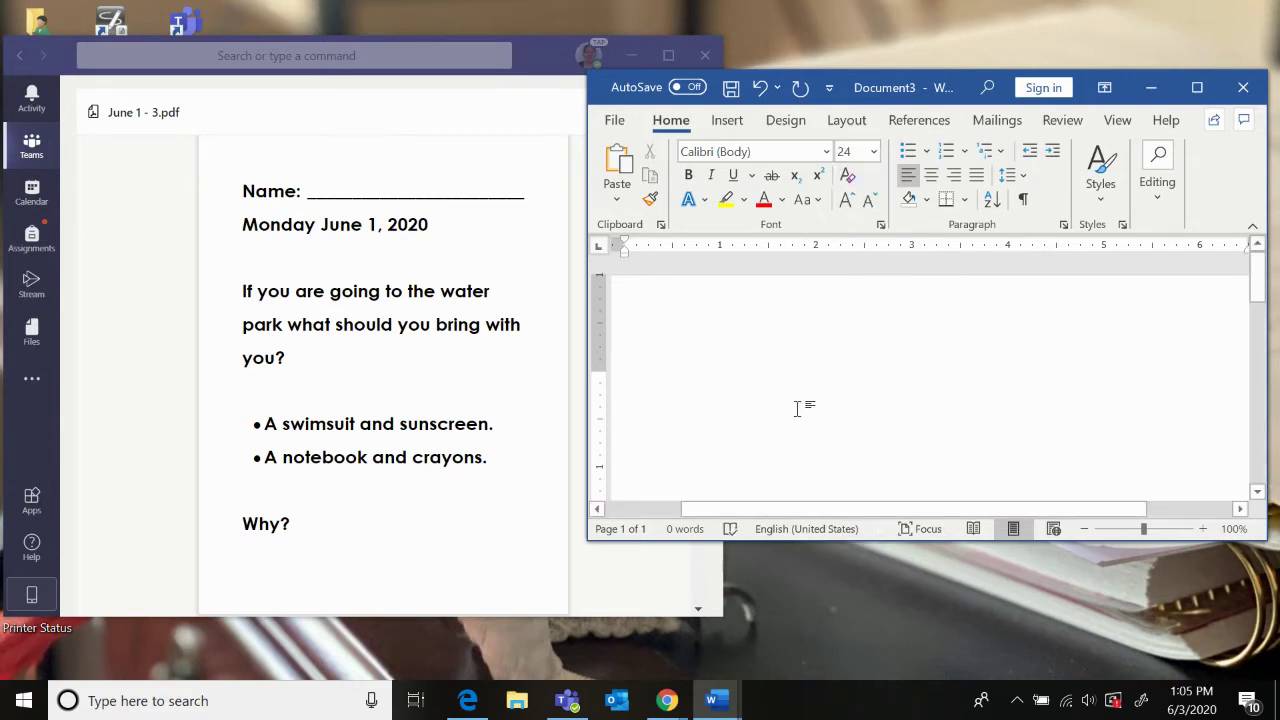
# - Enter a "Name:" line with the writer's name, and below it the journal date "Monday June 1, 2020"
pyautogui.write('Name: Ms. Sarah')
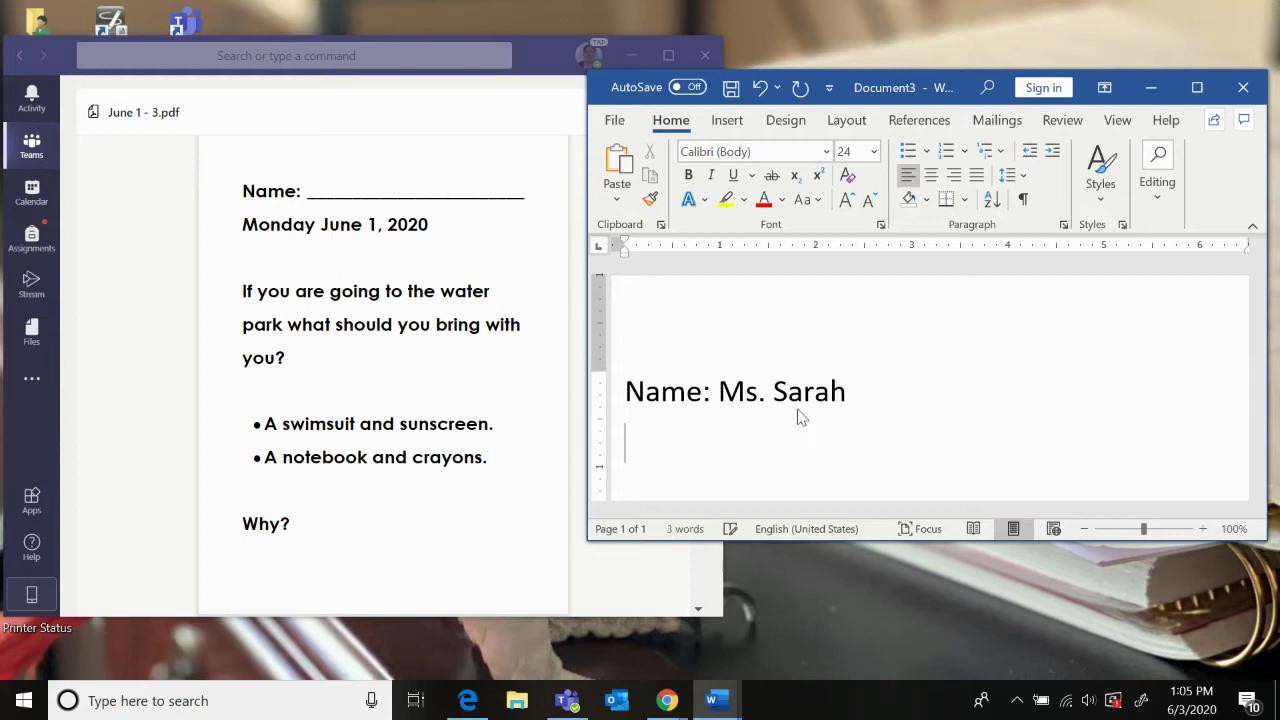
pyautogui.press('Return')
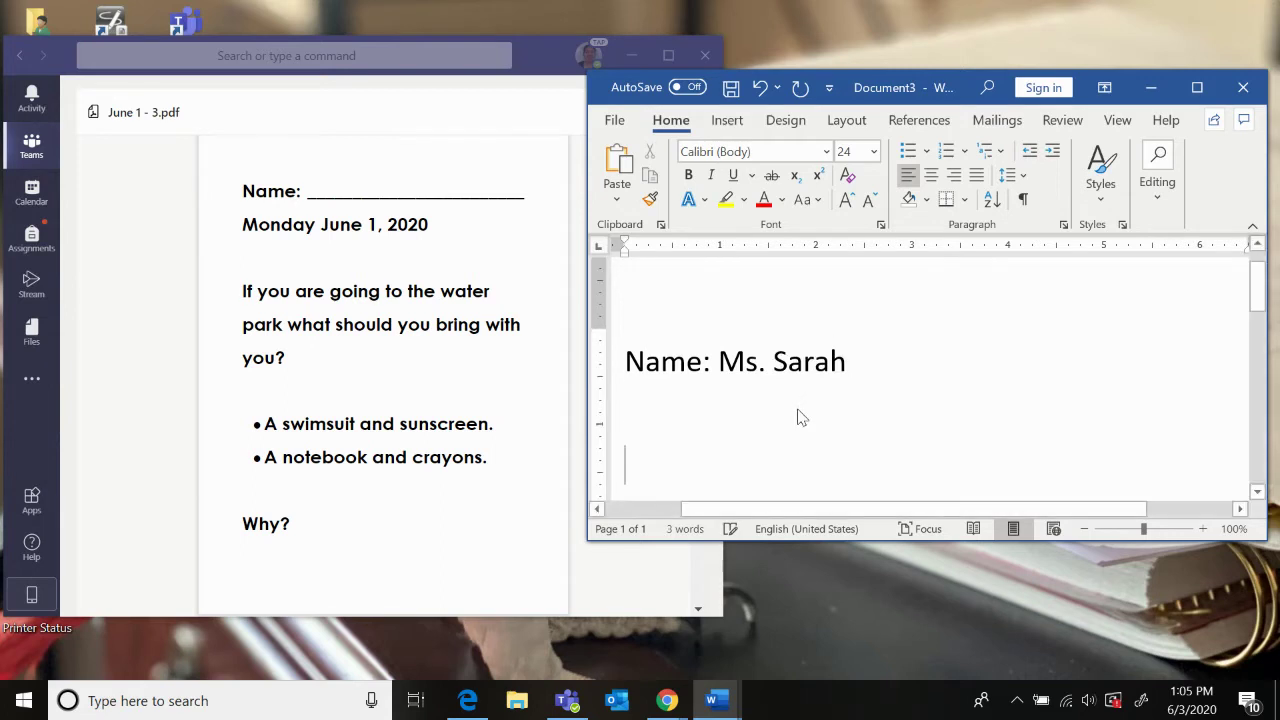
pyautogui.write('Mo')
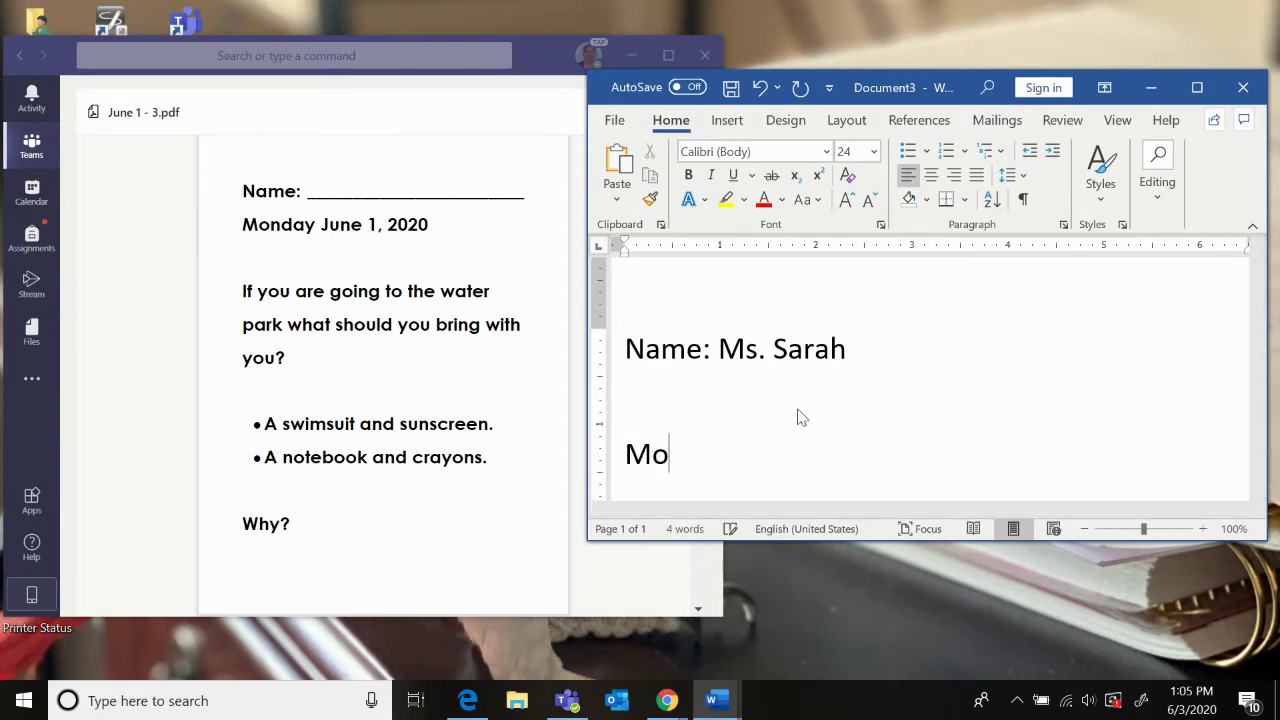
pyautogui.write('nday June')
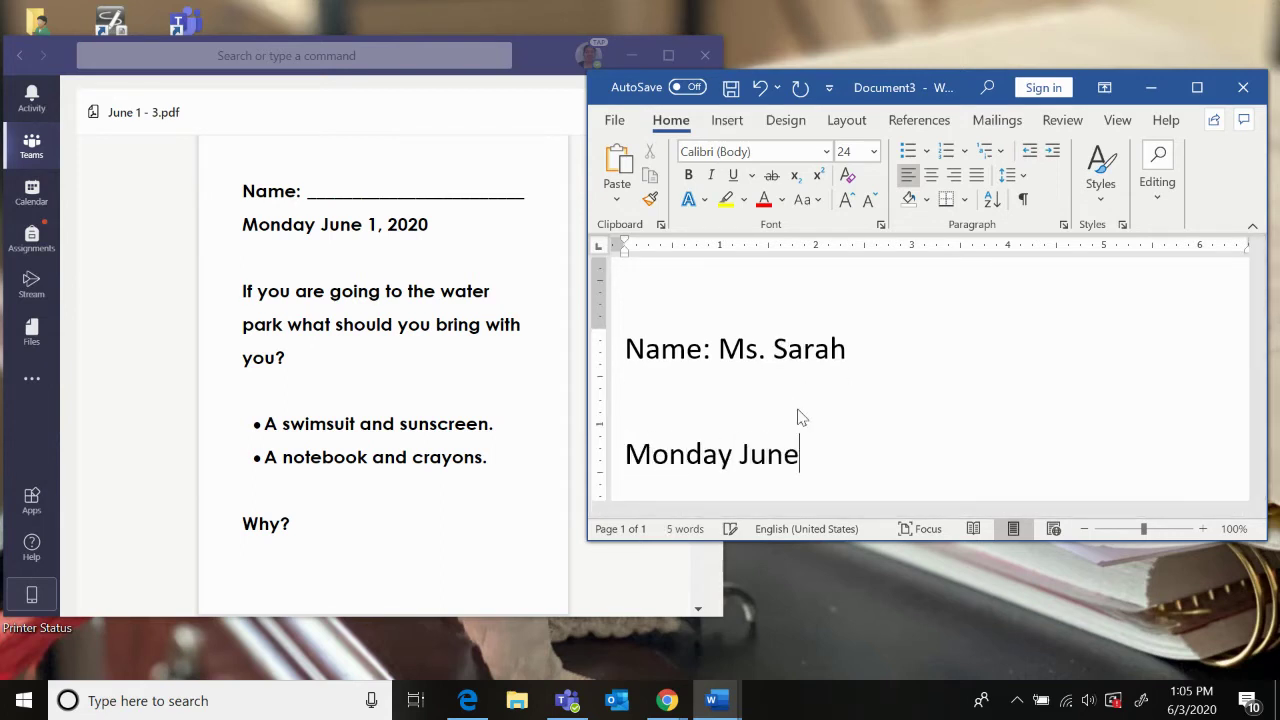
pyautogui.write(' 1, 2020')
pyautogui.press('Return')
pyautogui.press('Return')
# - Below the date, write the journal question "If you are going to the water park what should you bring with you?"
pyautogui.write('If y')
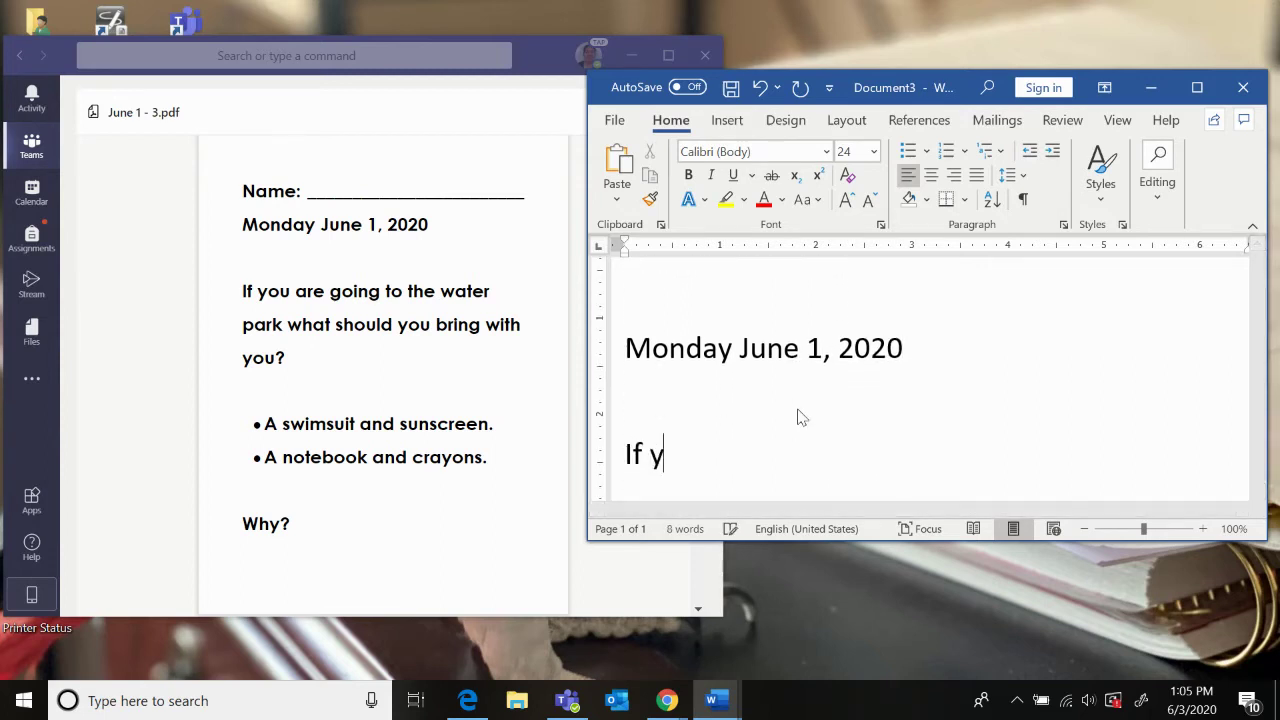
pyautogui.write('ou are going to a')
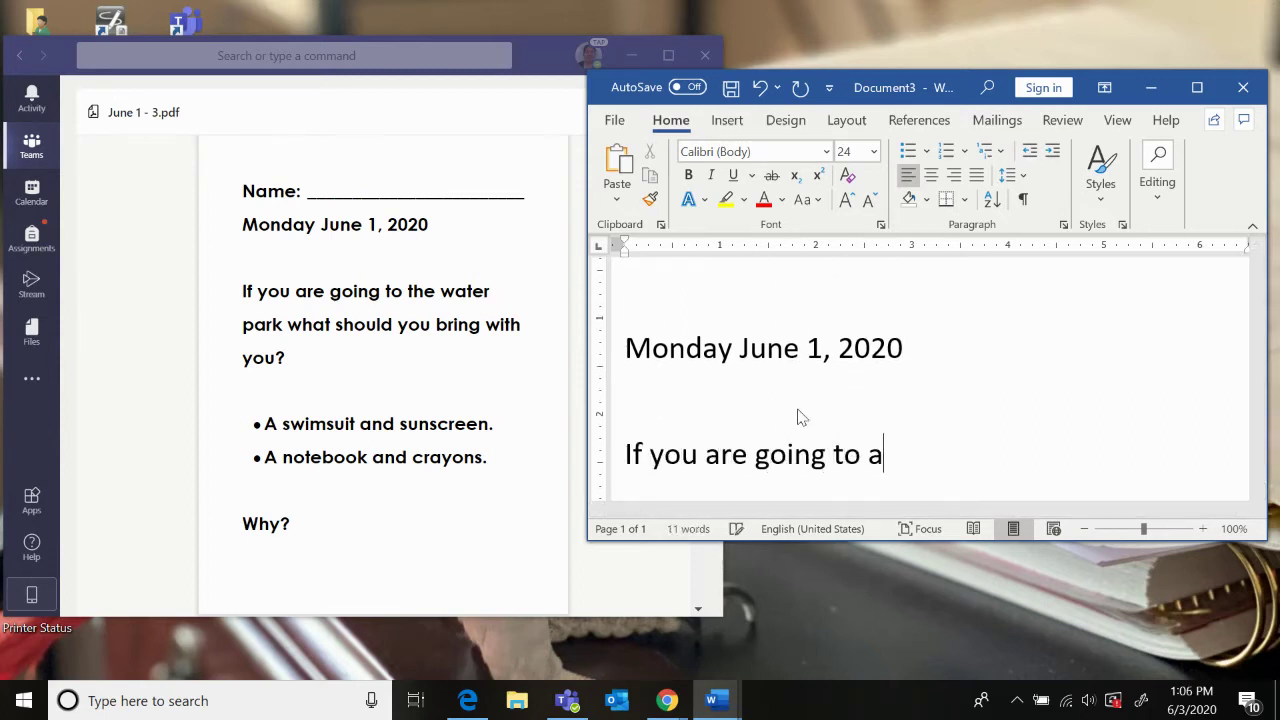
pyautogui.press('BackSpace')
pyautogui.press('BackSpace')
pyautogui.write('the wate')
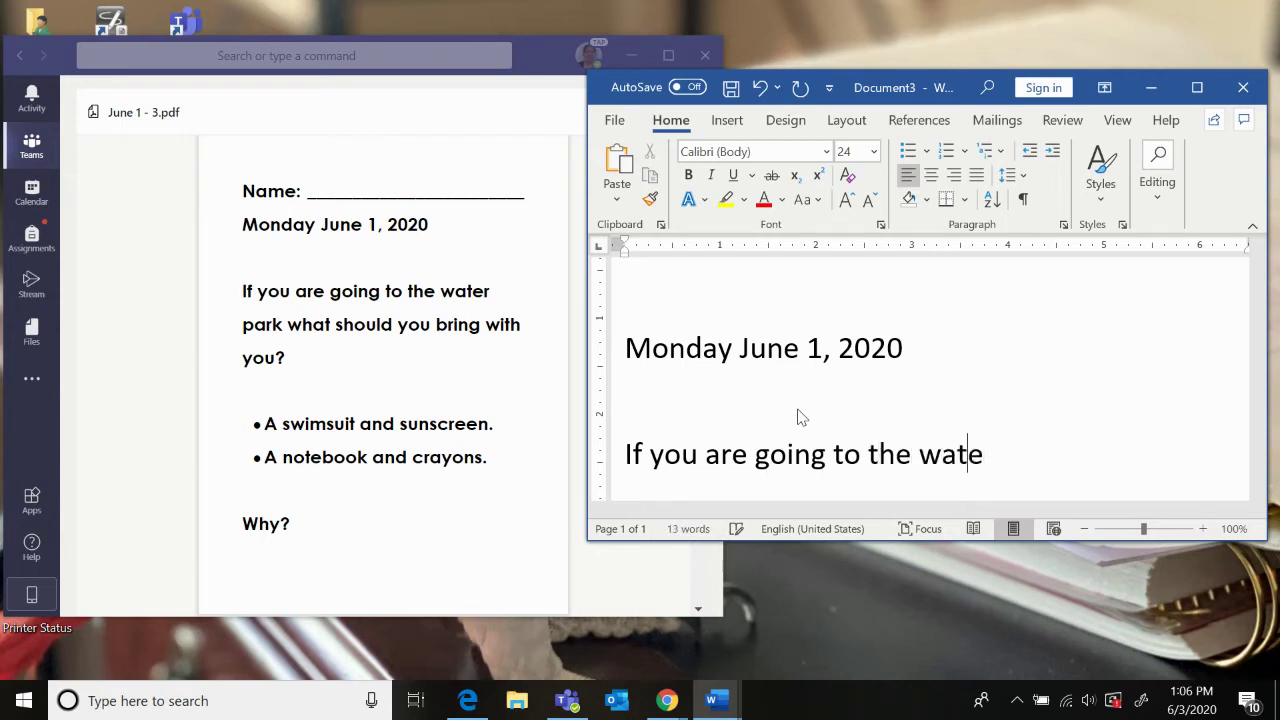
pyautogui.write('r park what')
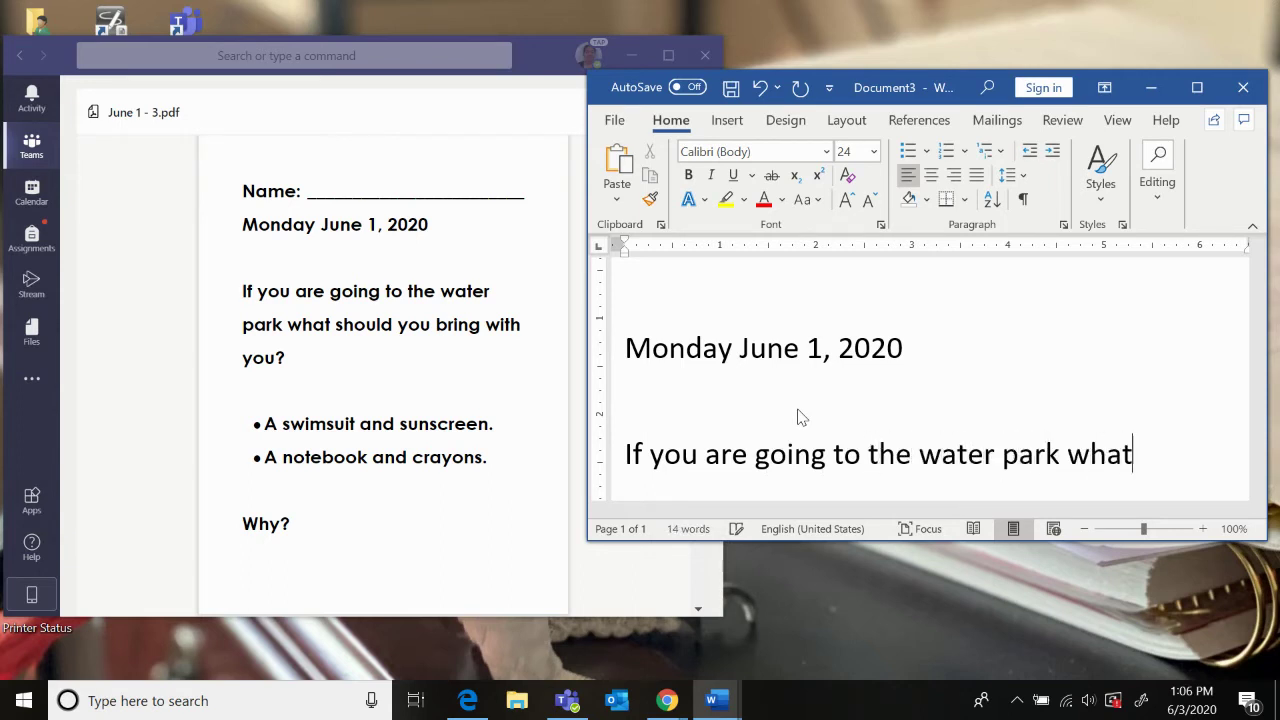
pyautogui.write(' should you ')
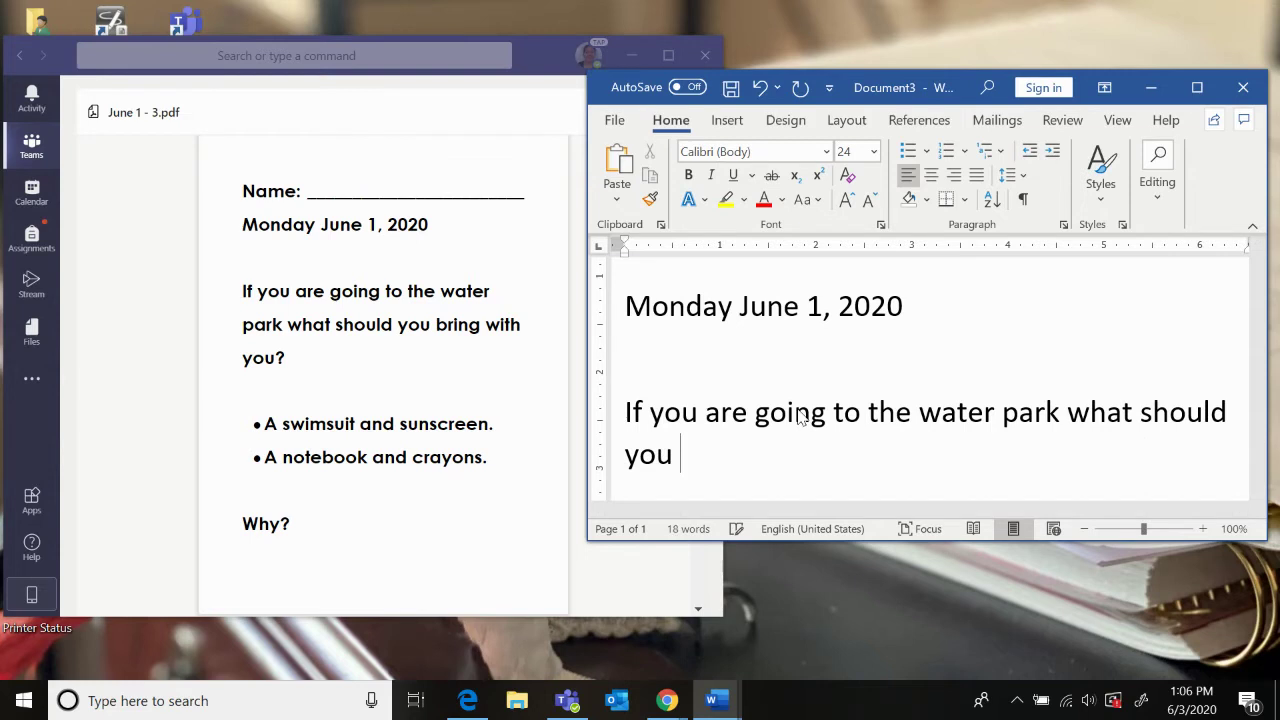
pyautogui.write('bring with you')
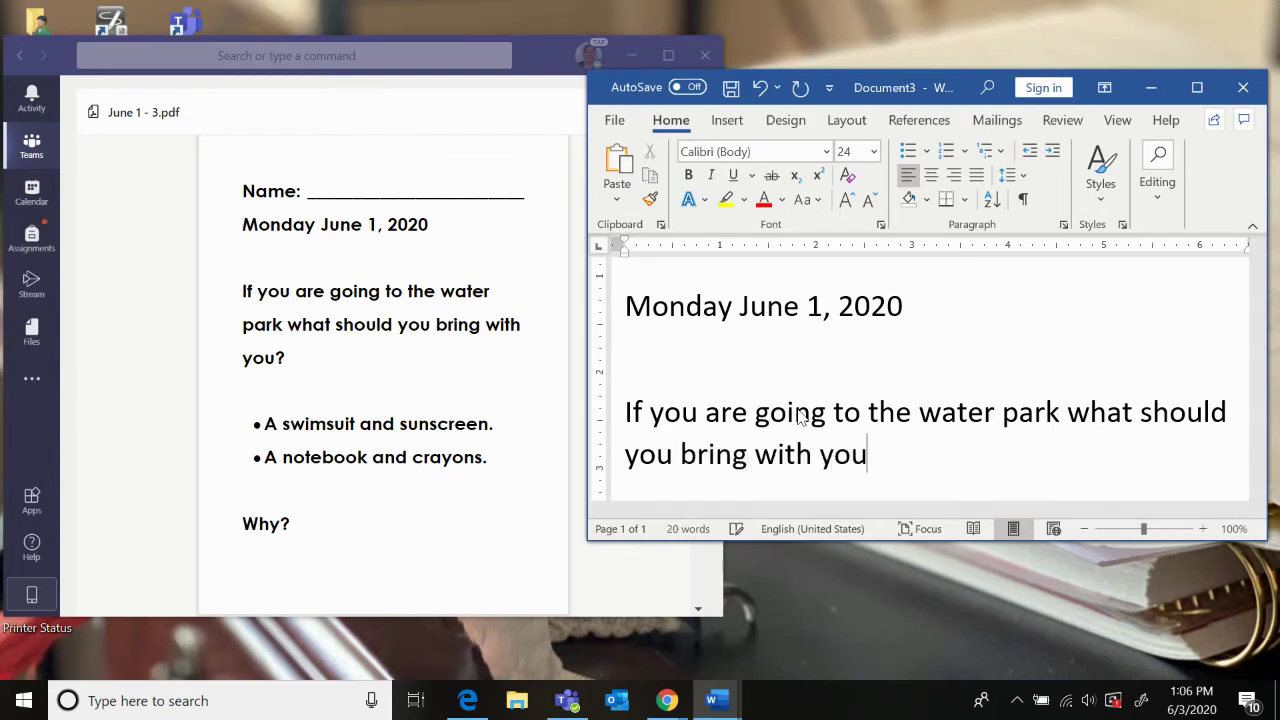
pyautogui.write('?')
pyautogui.press('Return')
pyautogui.press('Return')
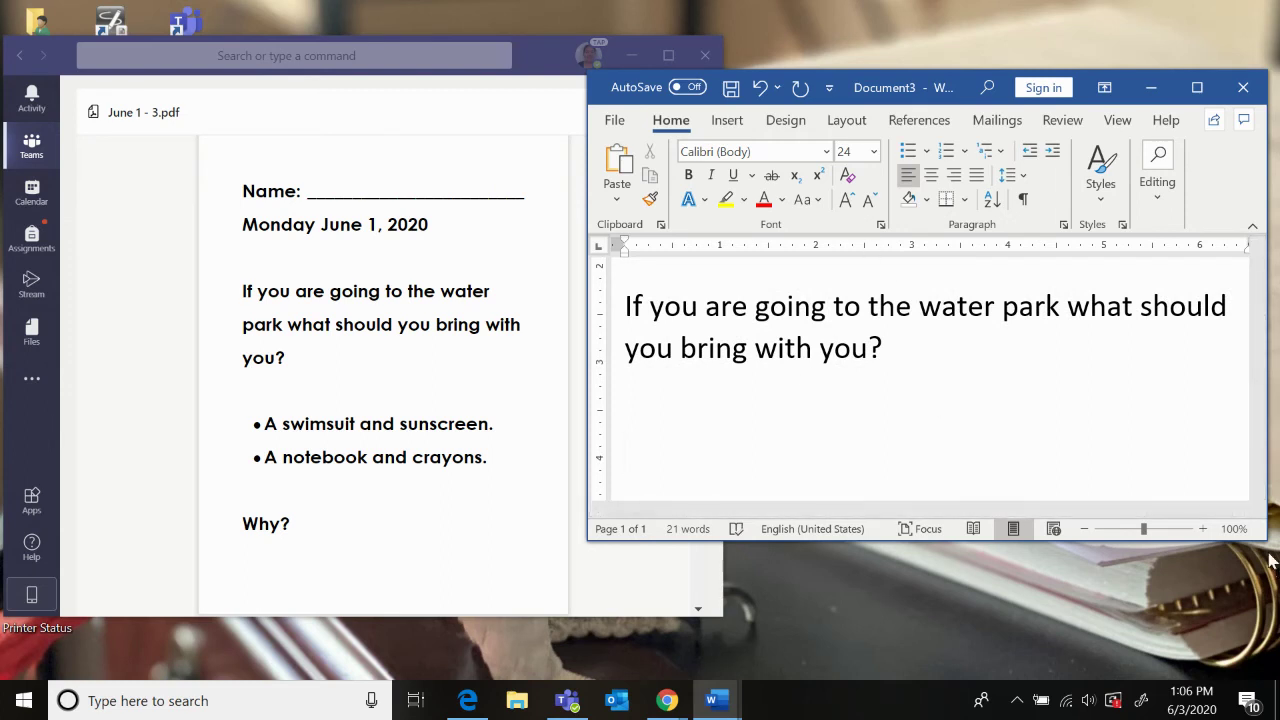
# - Below the question, add a bulleted list with "A swimsuit and sunscreen." and "A notebook and crayons."
pyautogui.moveTo(1261, 541); pyautogui.dragTo(1278, 658)
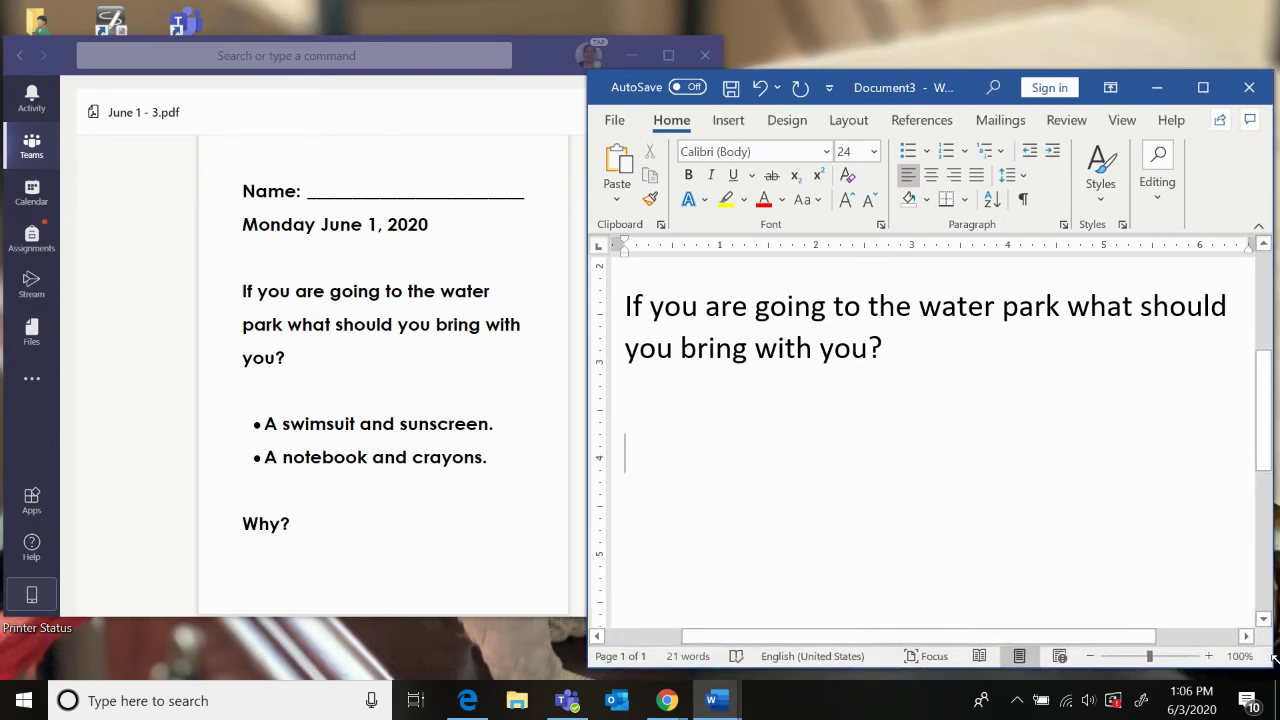
pyautogui.click(910, 157)
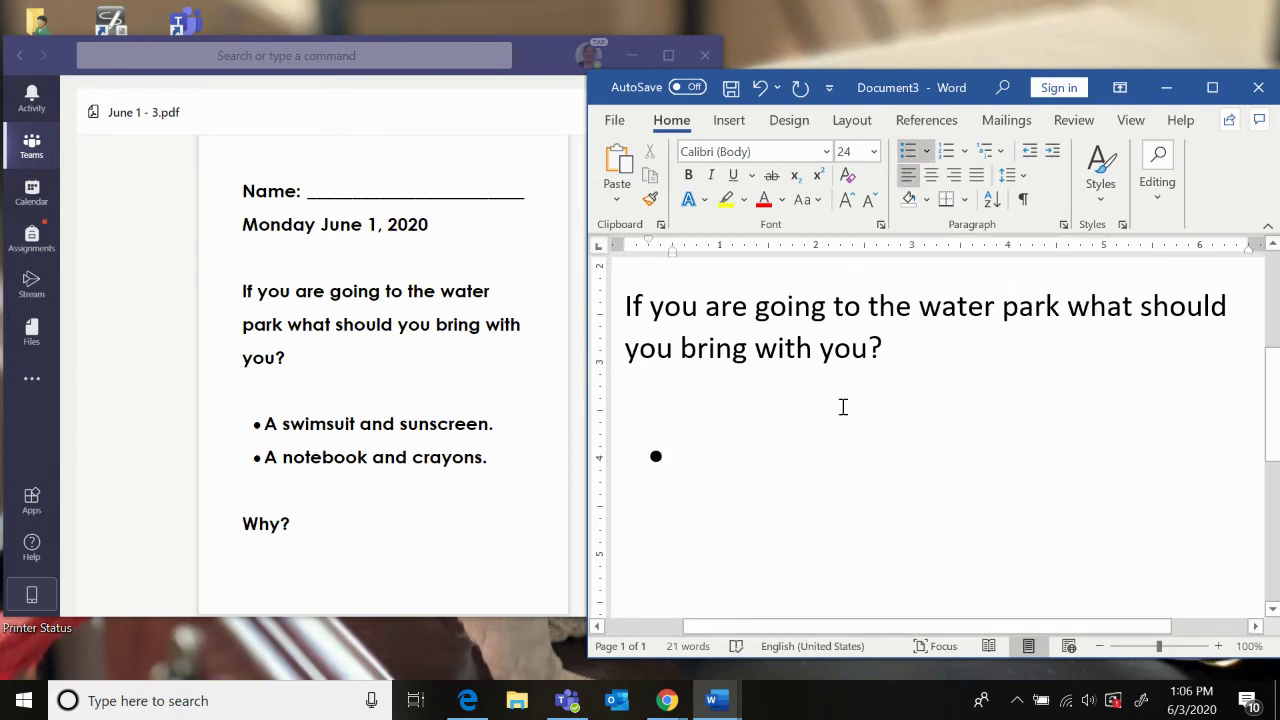
pyautogui.write('A sei')
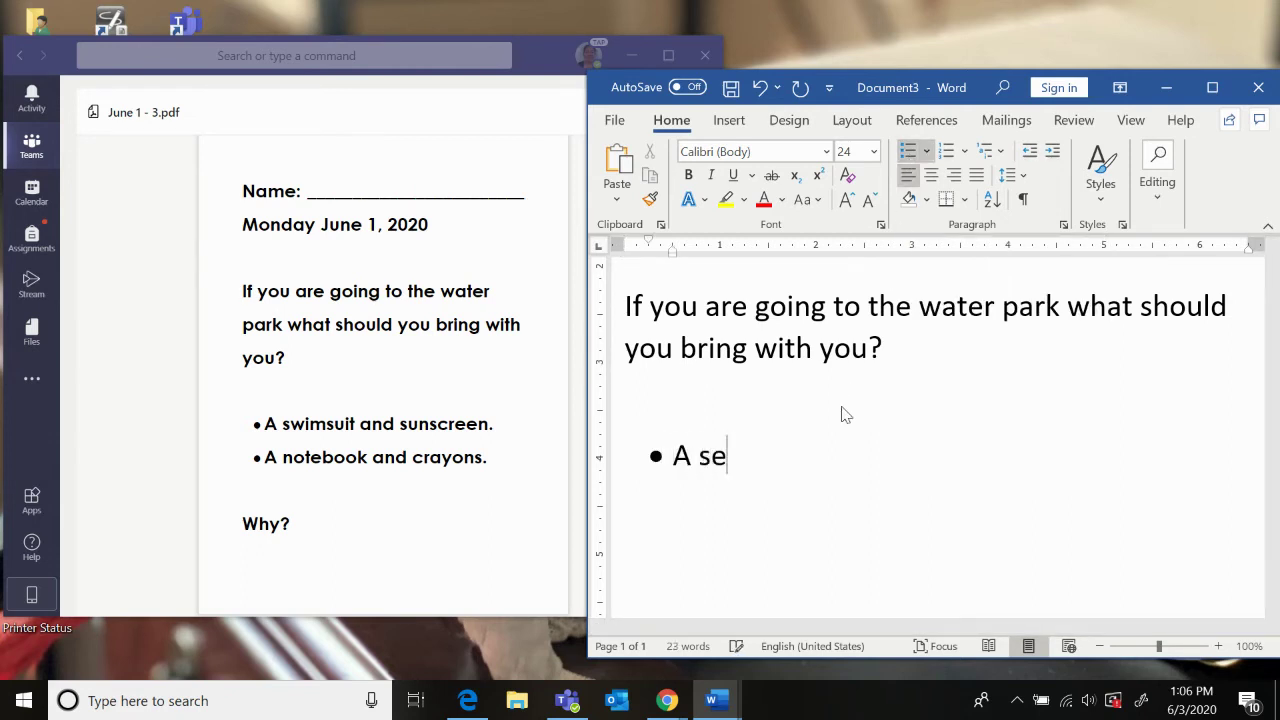
pyautogui.press('BackSpace')
pyautogui.write('wimsuit a')
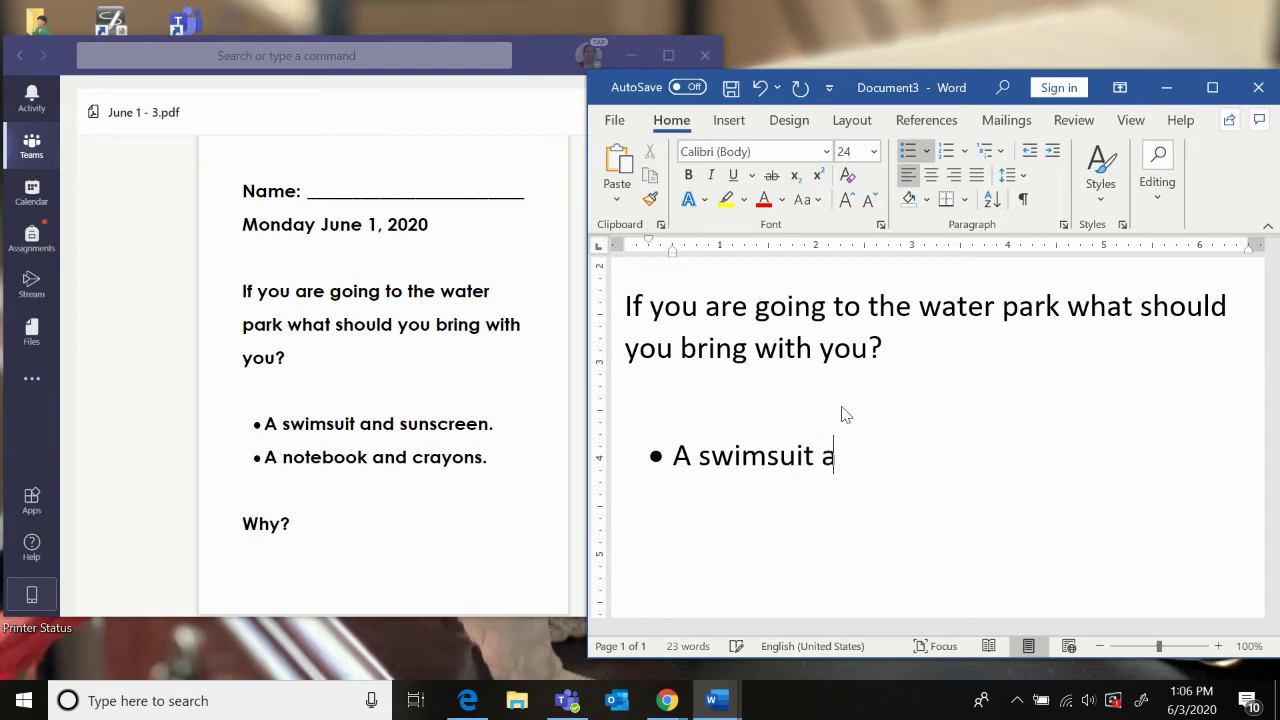
pyautogui.write('nd sunscreen')
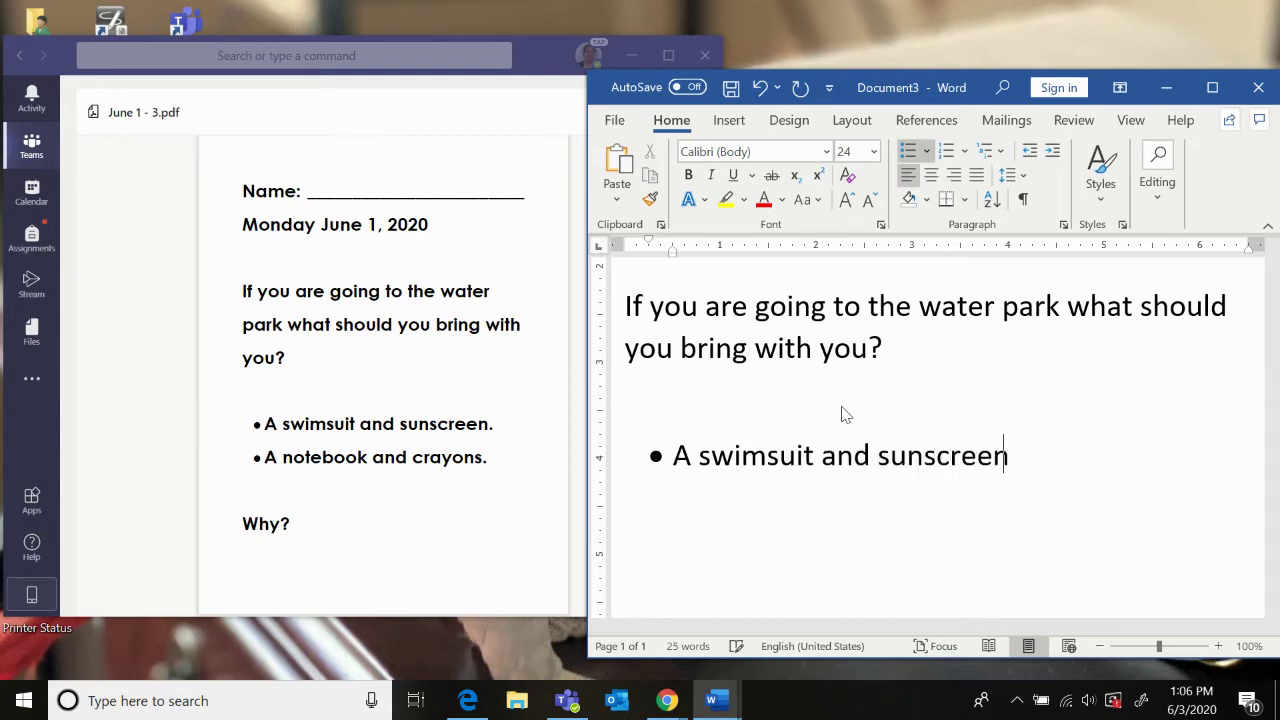
pyautogui.write('.')
pyautogui.press('Return')
pyautogui.write('A notebook a')
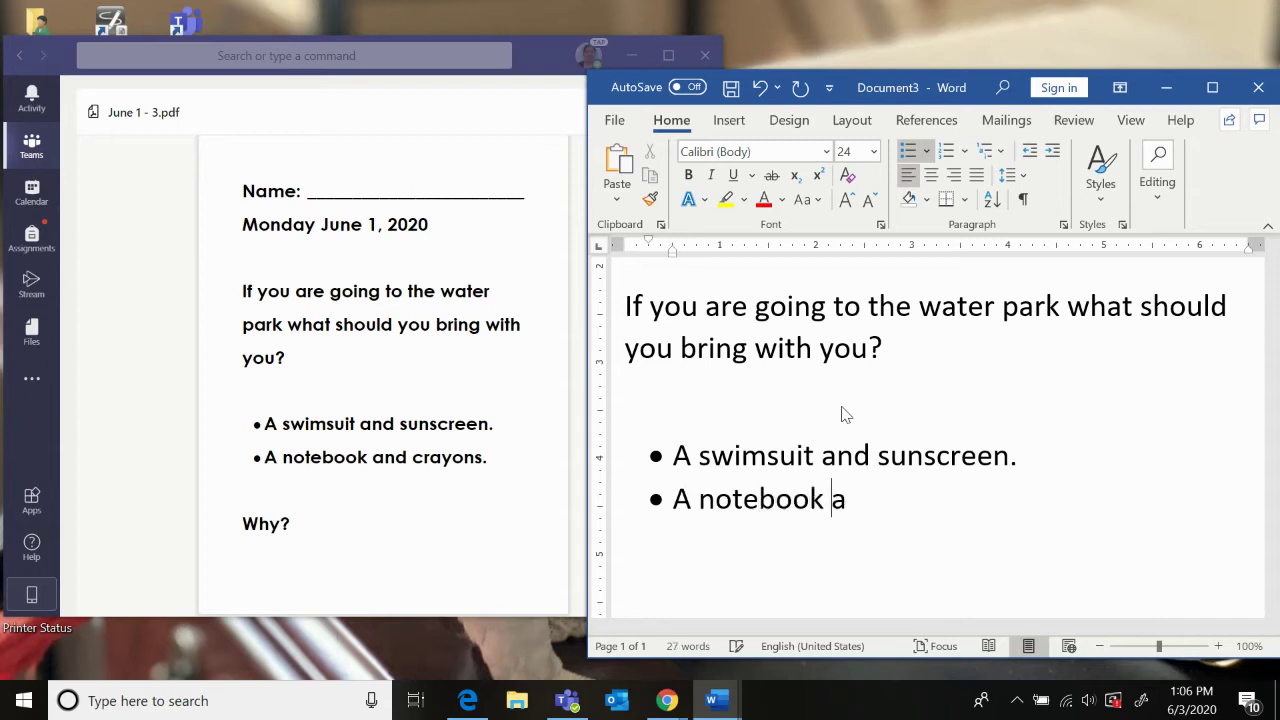
pyautogui.write('nd crayons.')
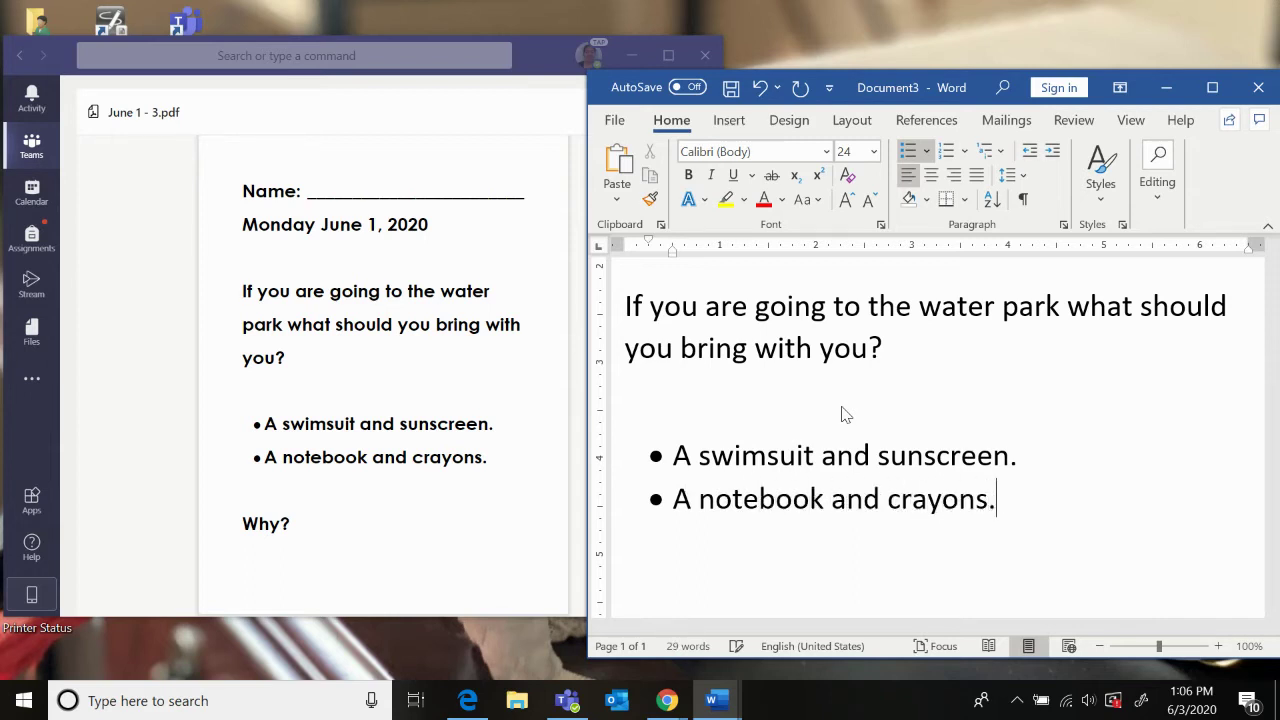
# - End the bulleted list and write "Why?" below it, leaving a blank line between
pyautogui.press('Return')
pyautogui.press('Return')
pyautogui.press('Return')
pyautogui.write('Why')
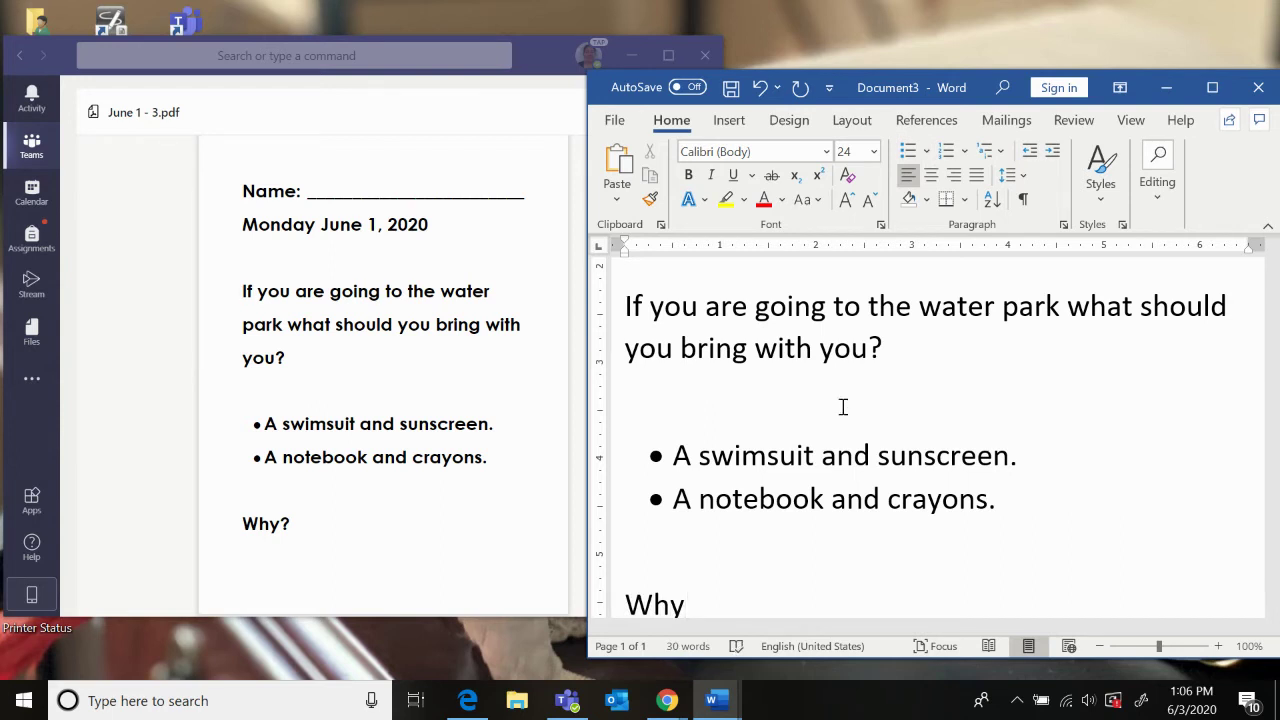
pyautogui.write('?')
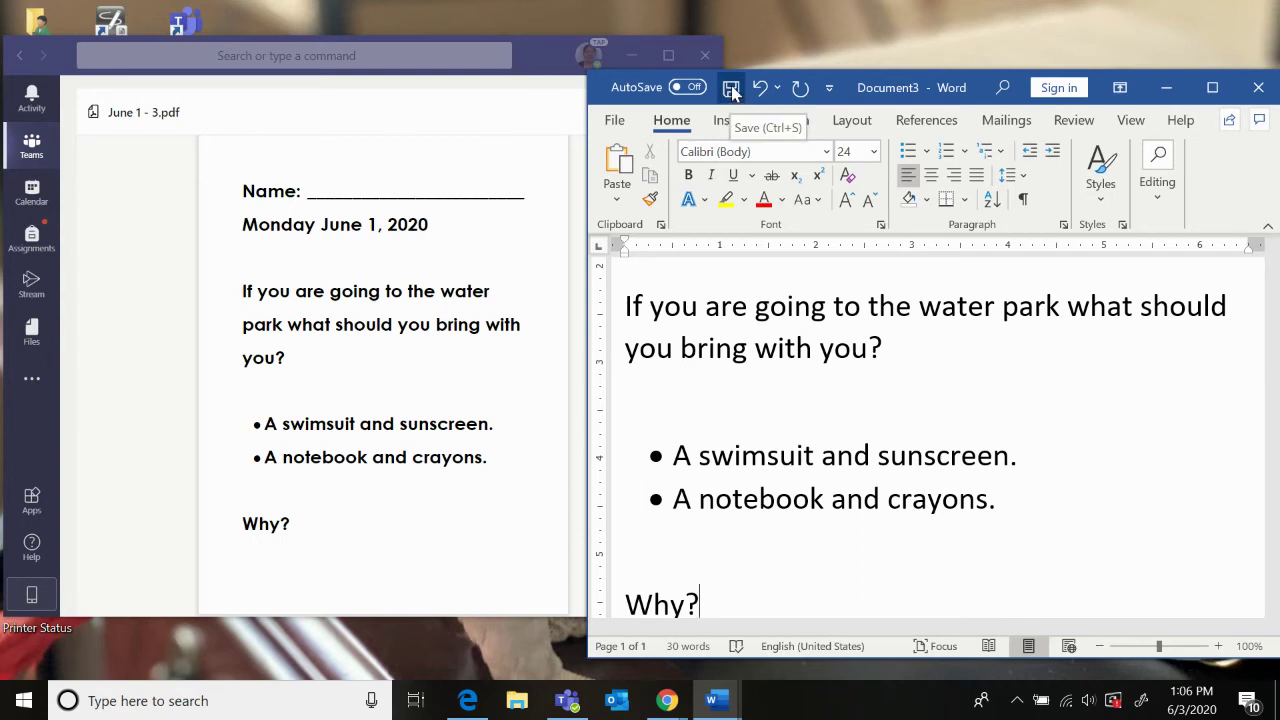
# - Save the journal on this PC's Desktop as a Word document named "June 1"
pyautogui.click(615, 121)
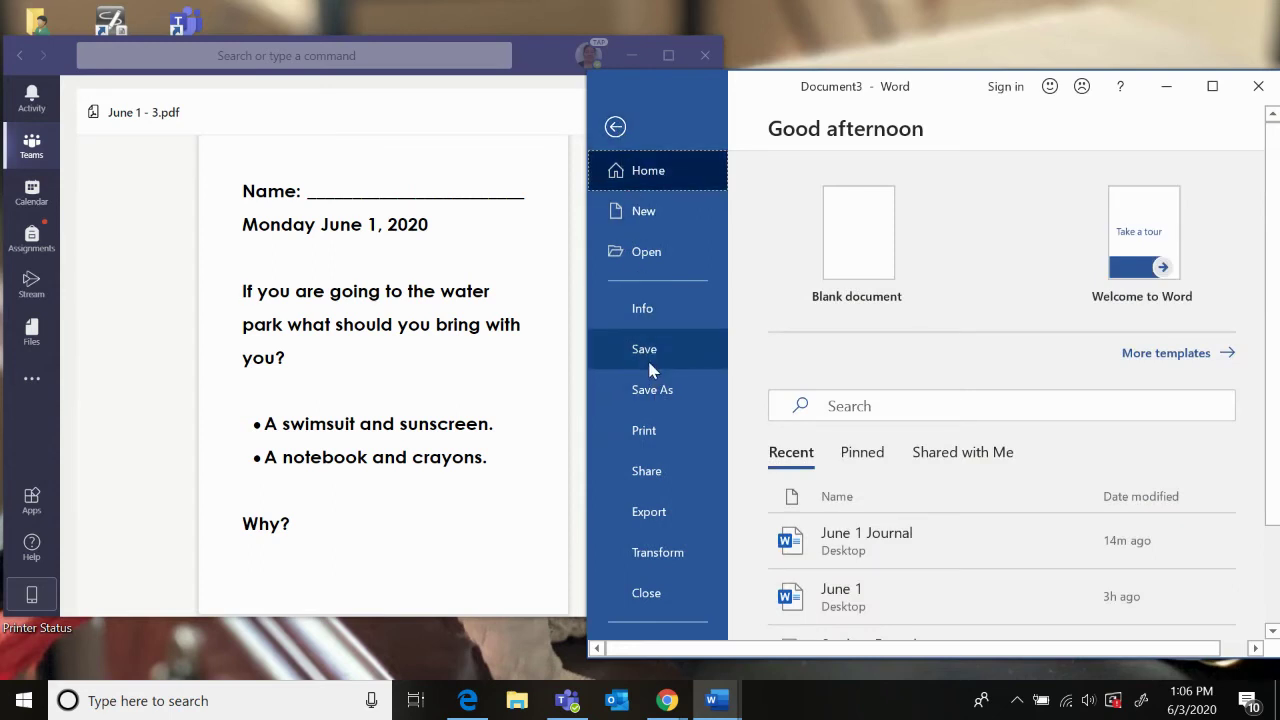
pyautogui.click(650, 360)
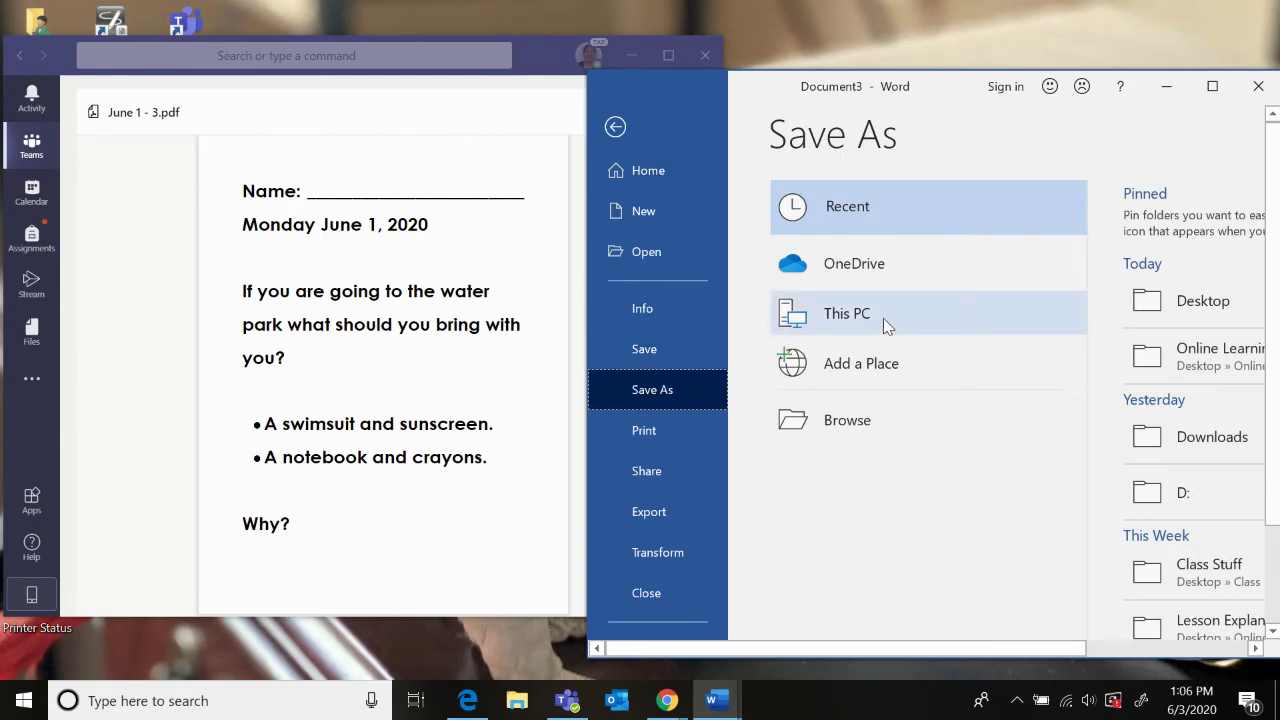
pyautogui.click(883, 318)
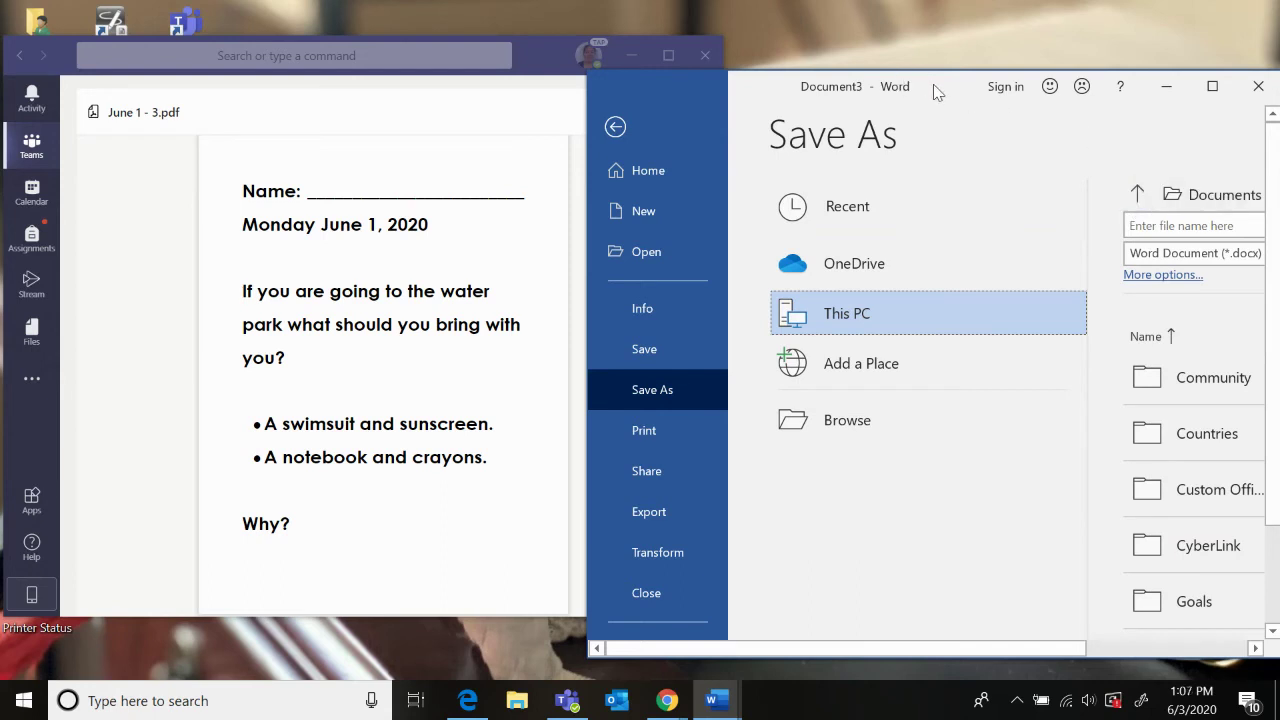
pyautogui.moveTo(935, 90); pyautogui.dragTo(828, 70)
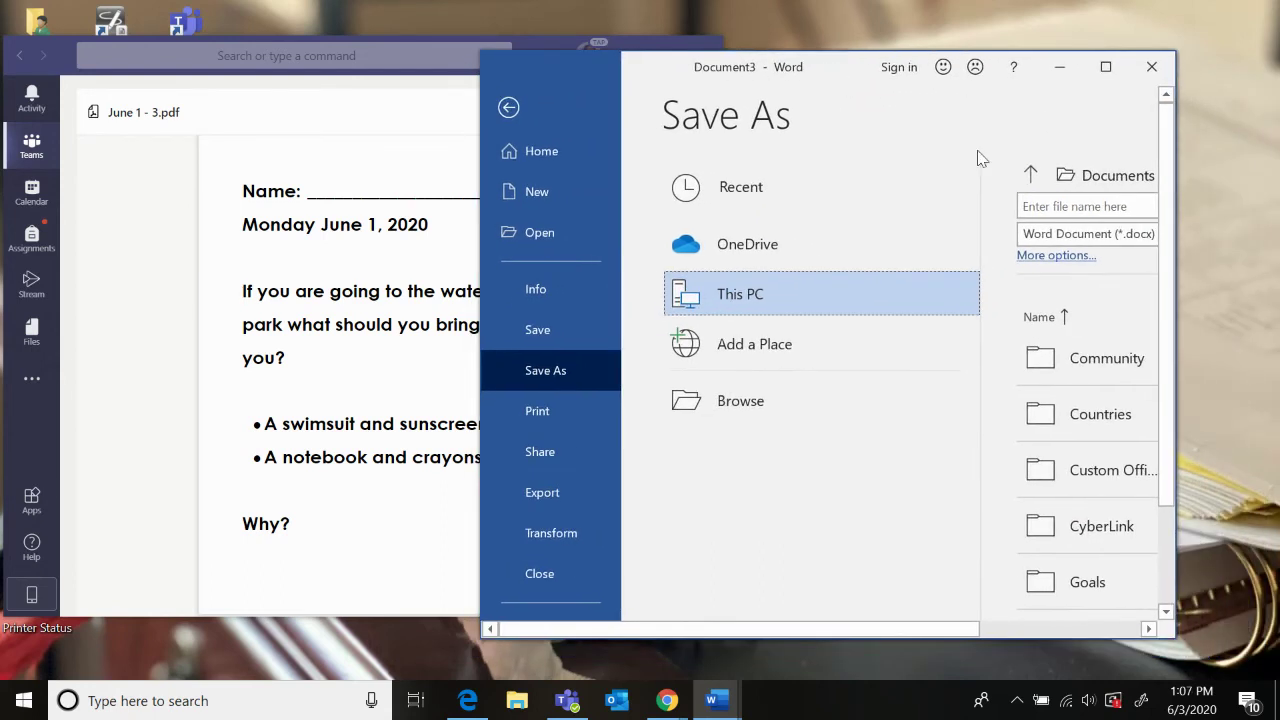
pyautogui.click(1073, 177)
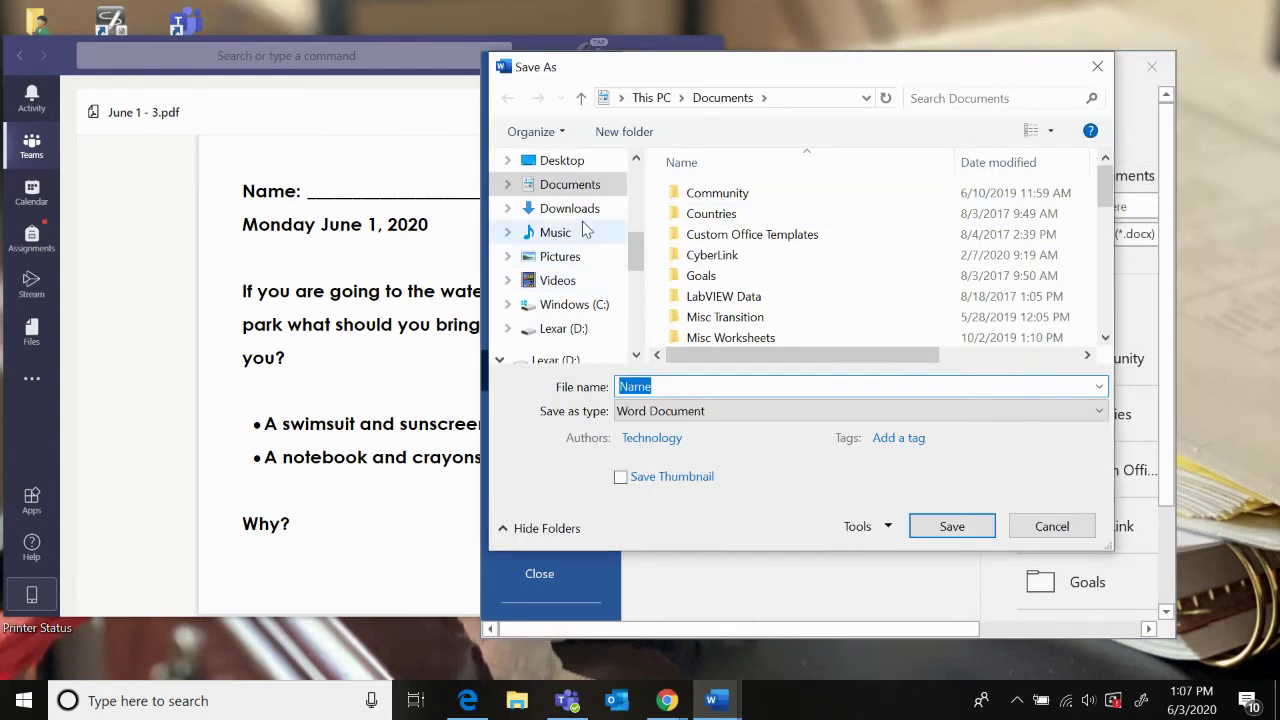
pyautogui.click(560, 161)
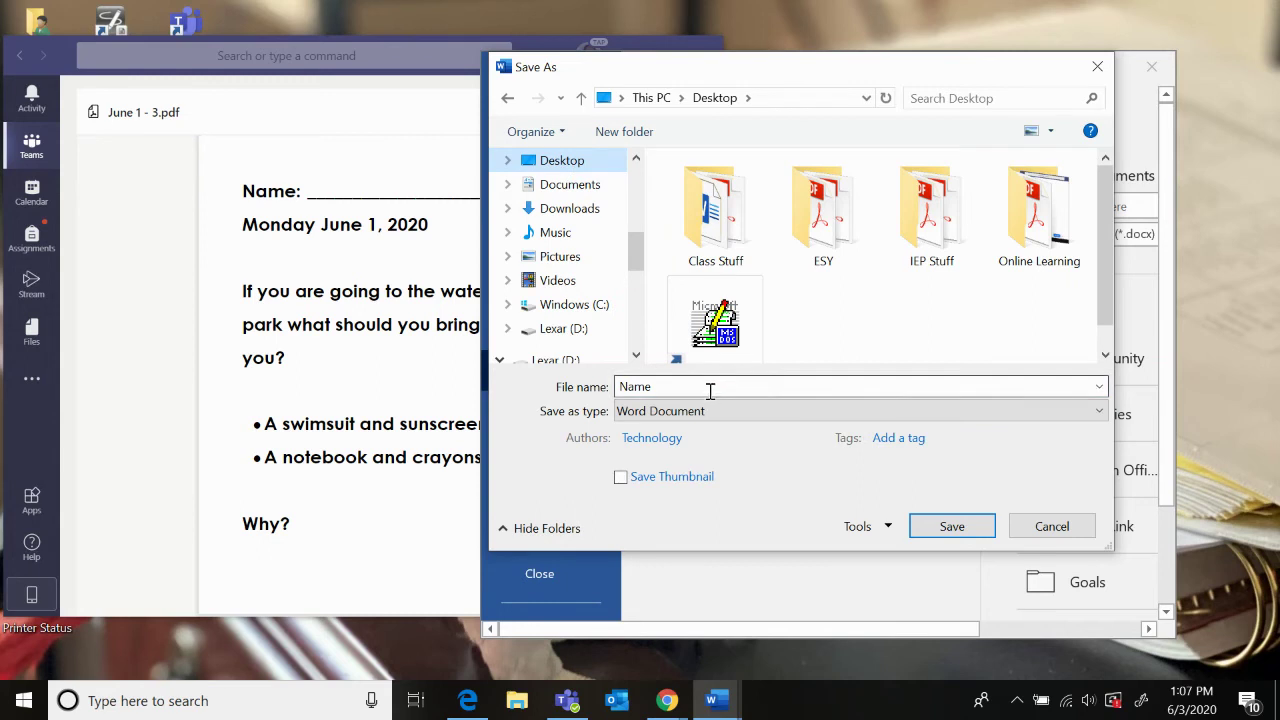
pyautogui.doubleClick(668, 386)
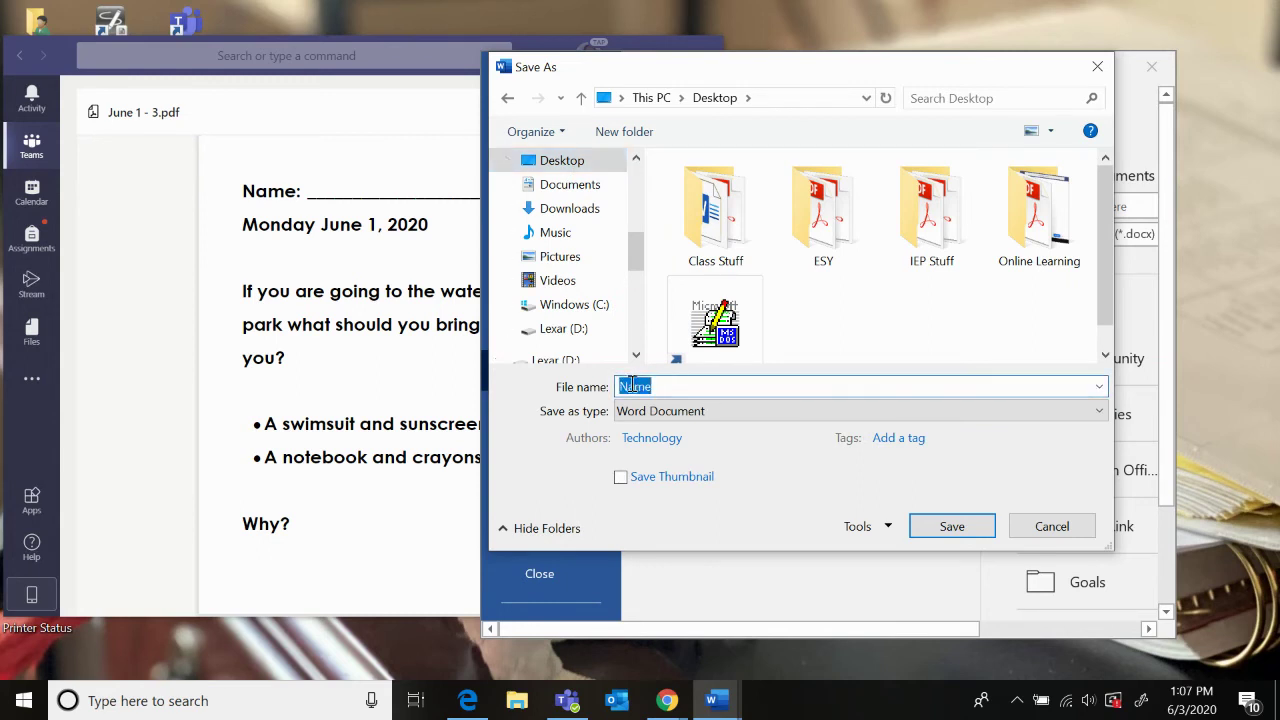
pyautogui.write('June 1')
pyautogui.click(952, 526)
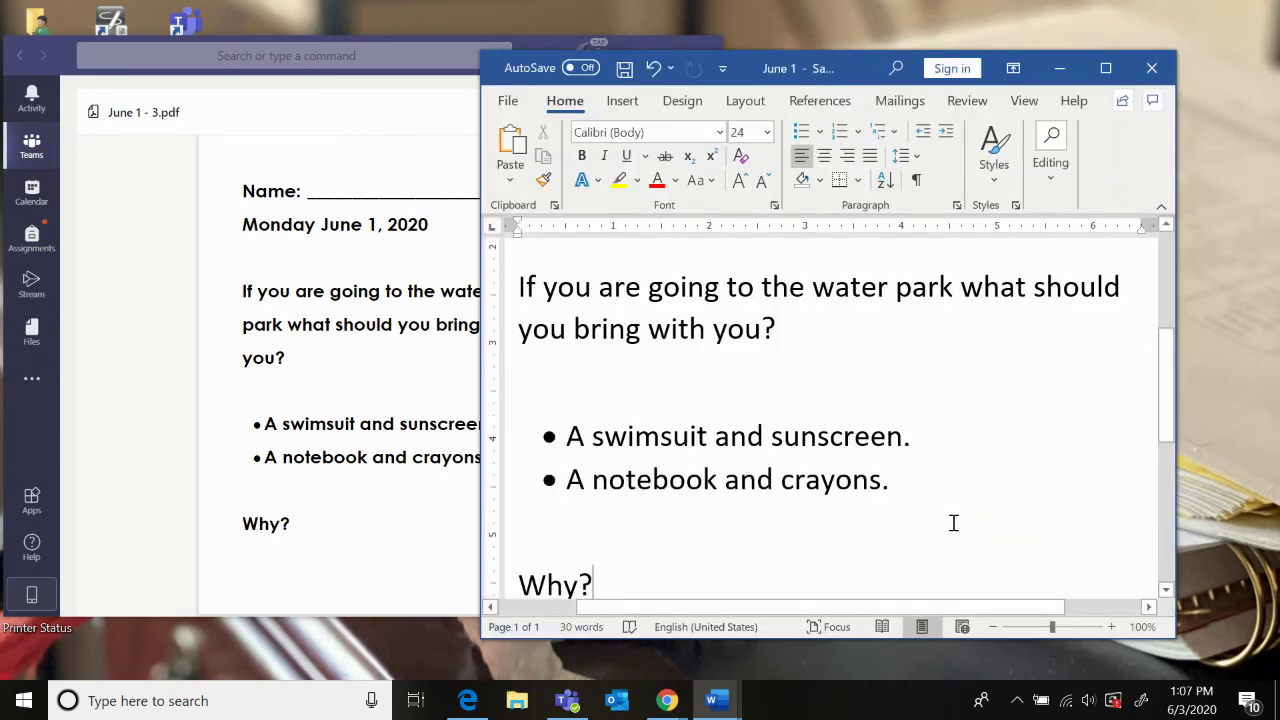
# - Close the Word document and, in Teams, close the PDF preview to return to the assignment's work section
pyautogui.click(1152, 70)
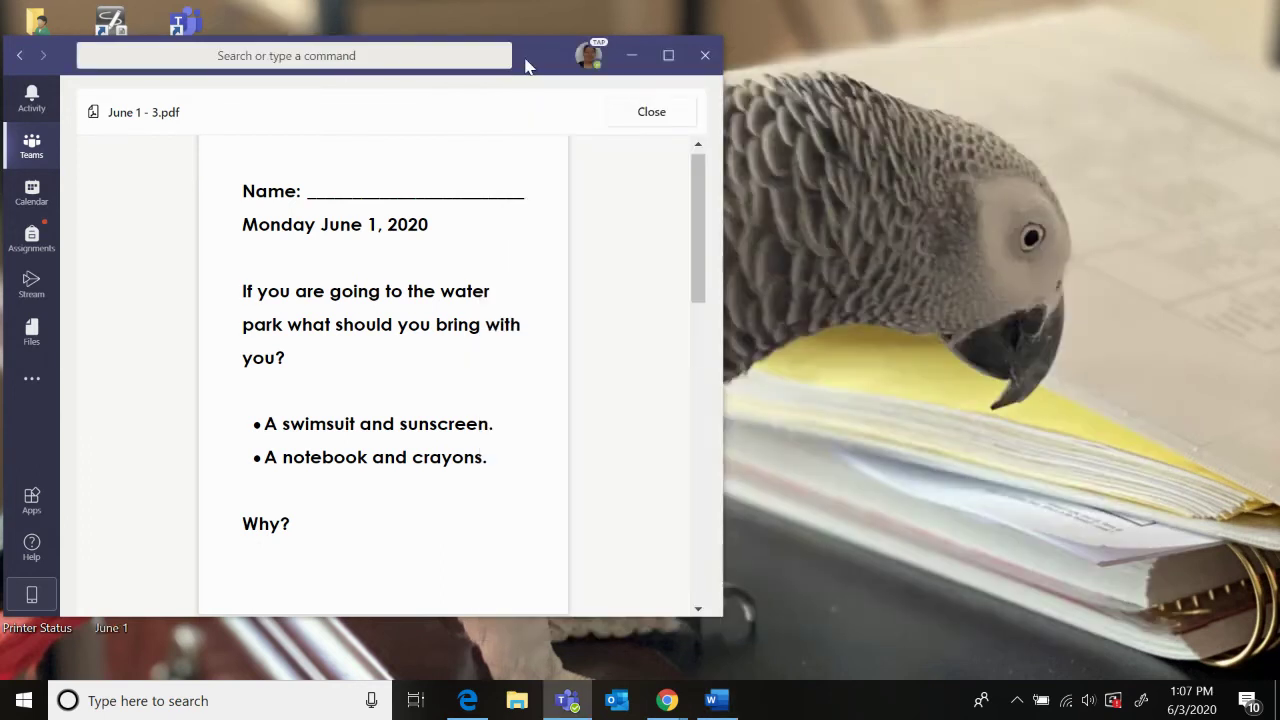
pyautogui.moveTo(532, 62); pyautogui.dragTo(819, 78)
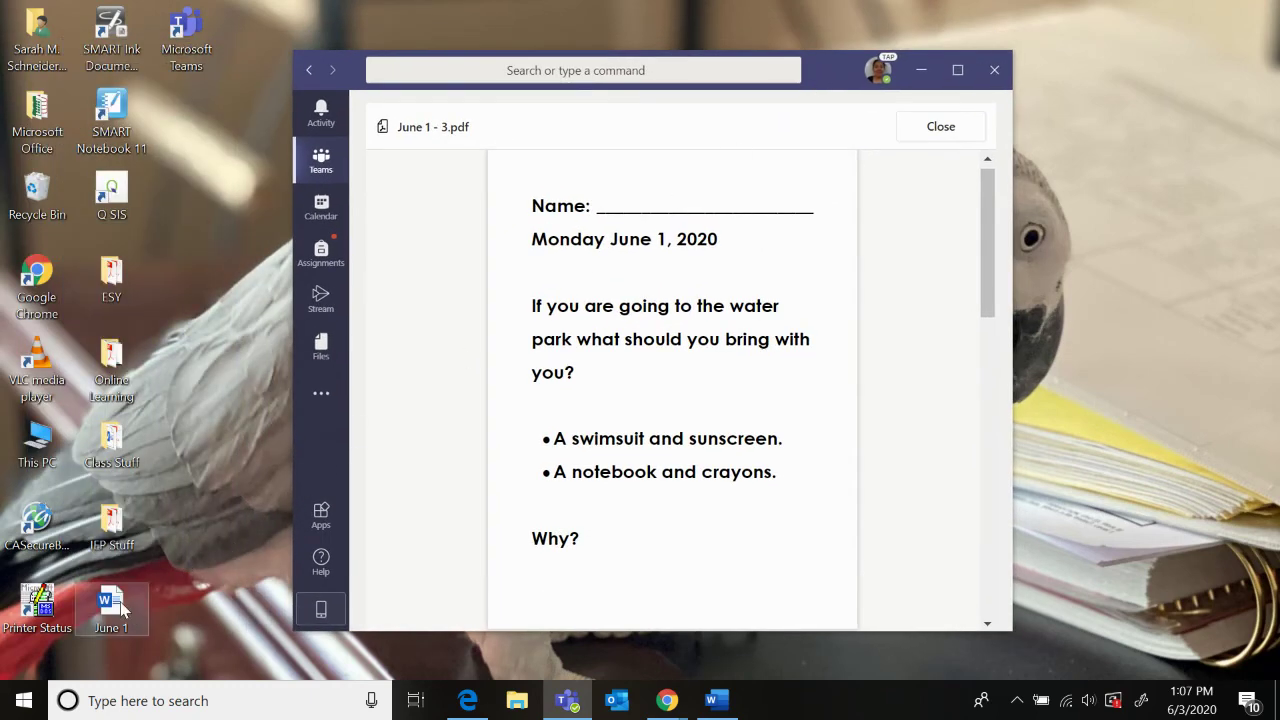
pyautogui.moveTo(675, 396)
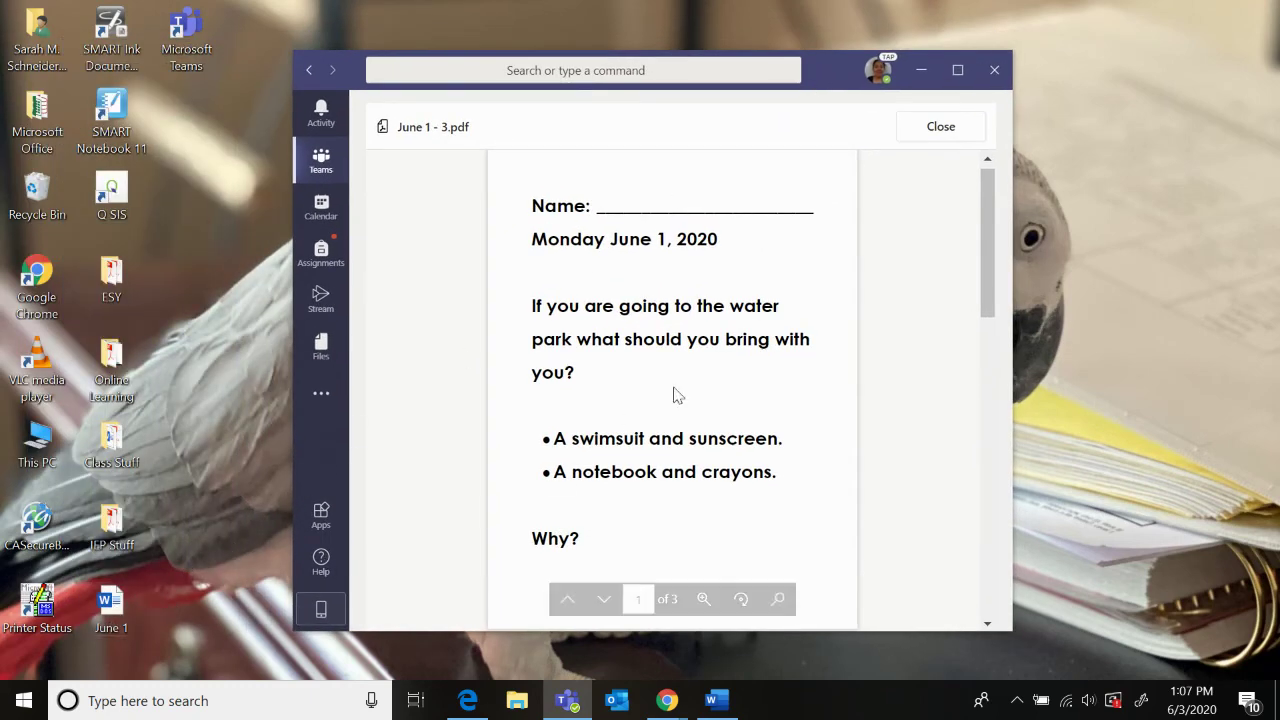
pyautogui.click(920, 136)
pyautogui.scroll(-2, 673, 410)
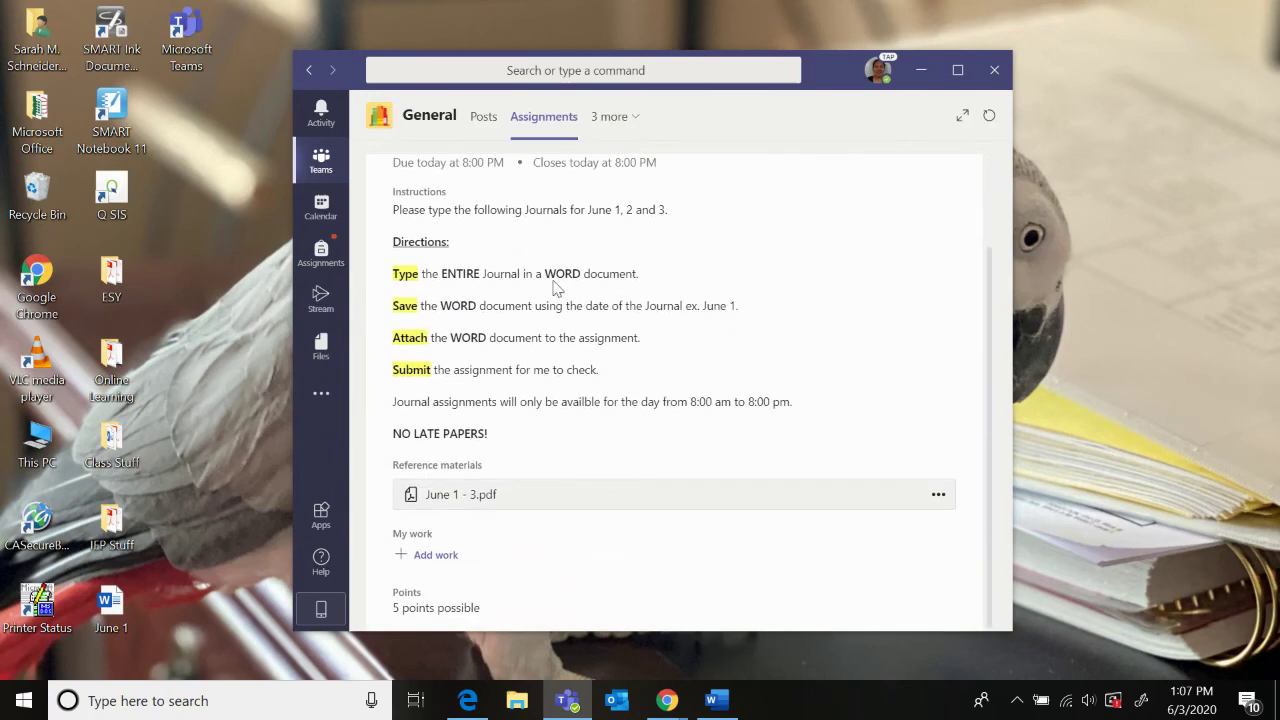
# - Attach the "June 1" Word document from this device's Desktop to the assignment as work
pyautogui.click(432, 558)
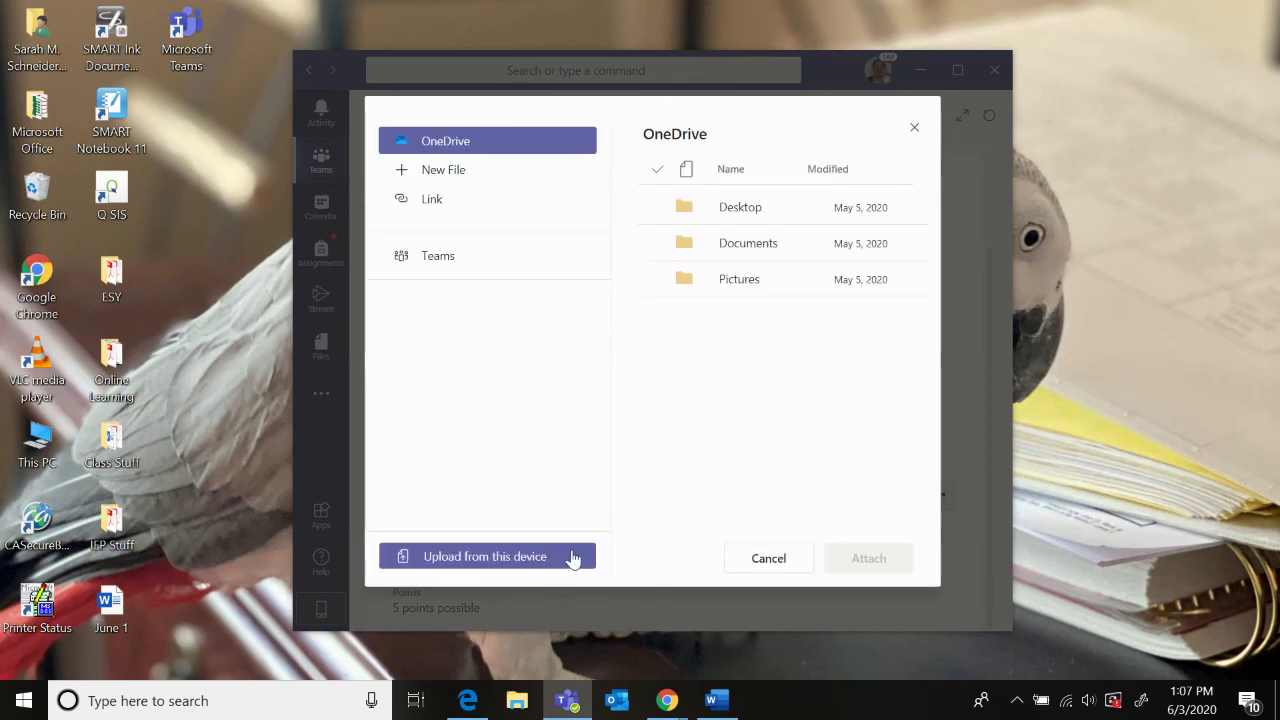
pyautogui.click(455, 566)
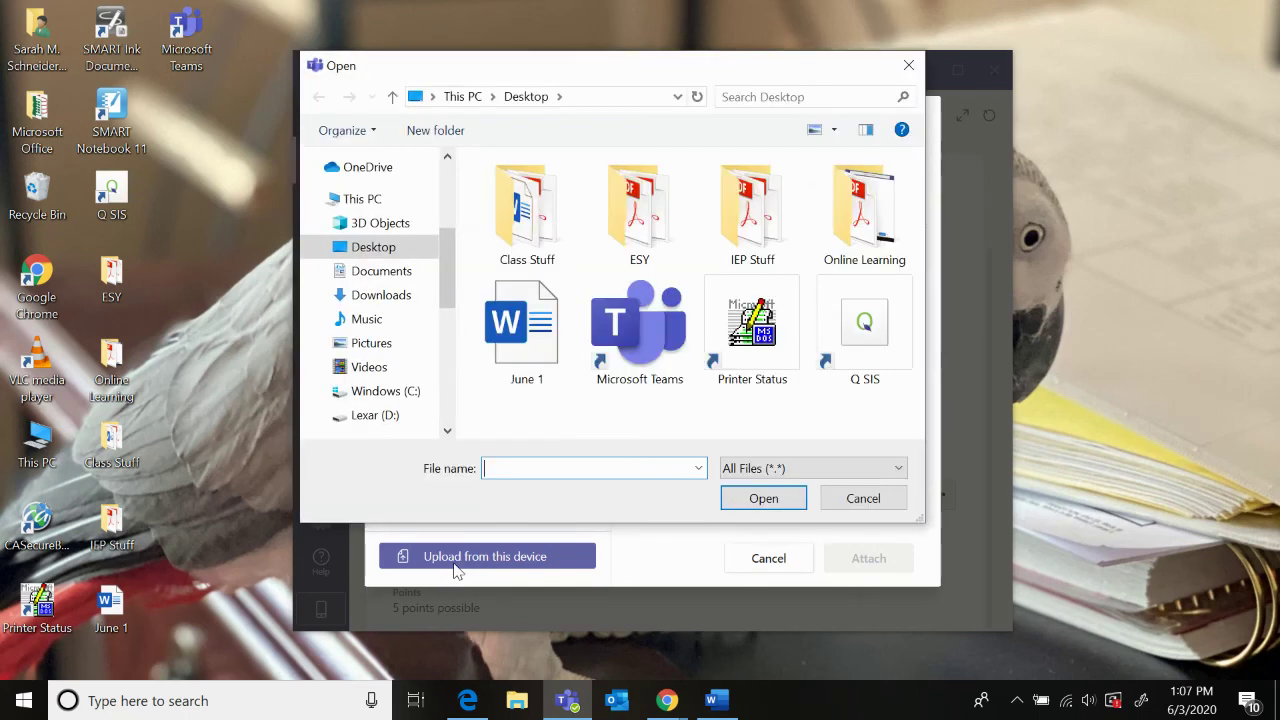
pyautogui.click(525, 360)
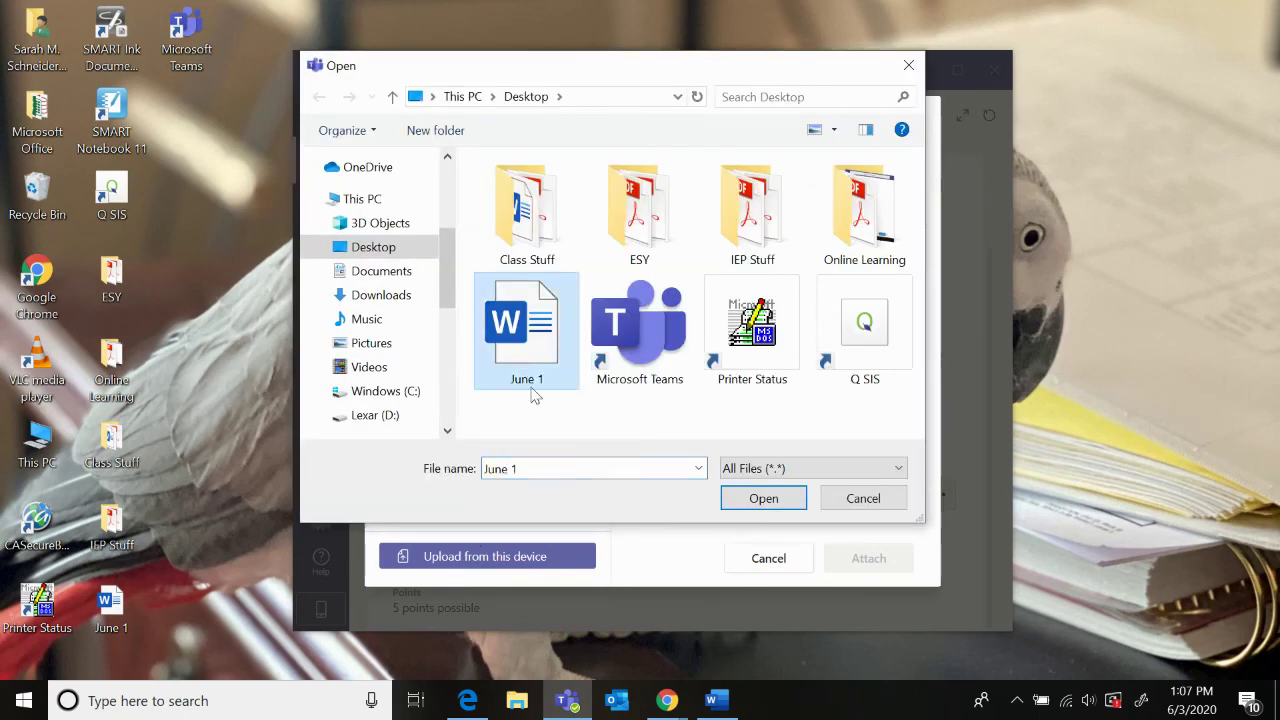
pyautogui.click(760, 500)
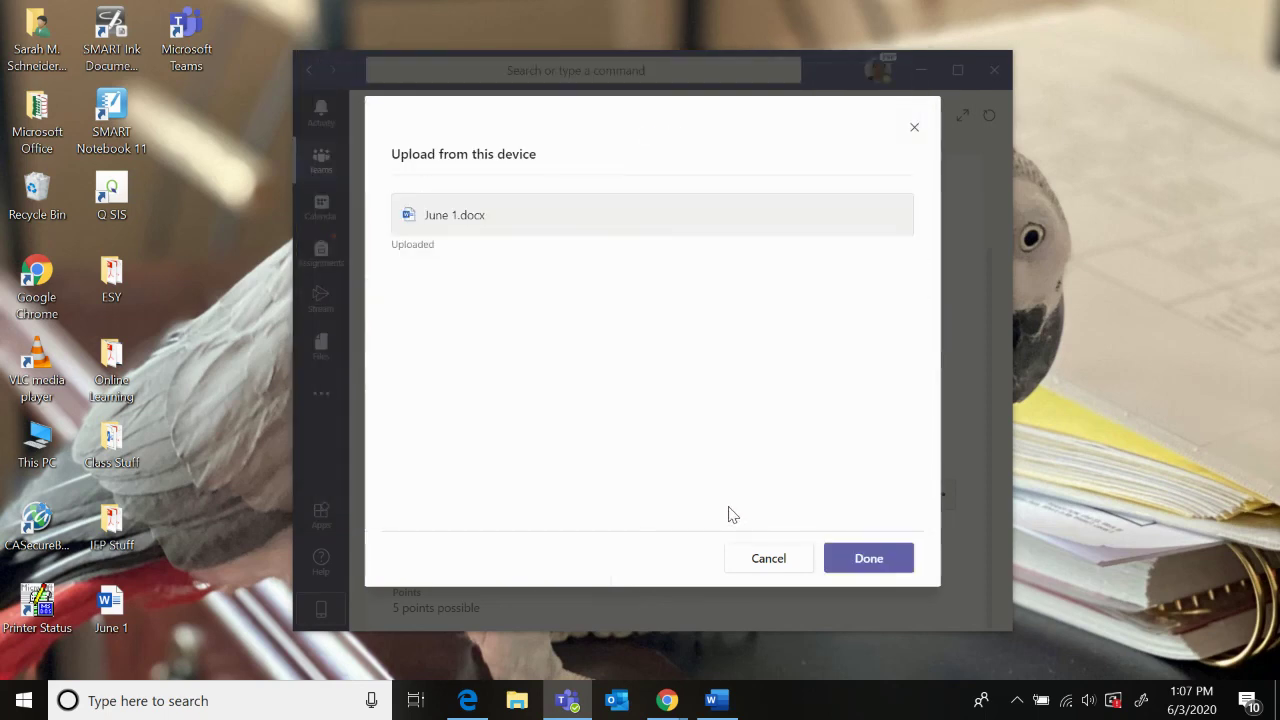
pyautogui.click(870, 562)
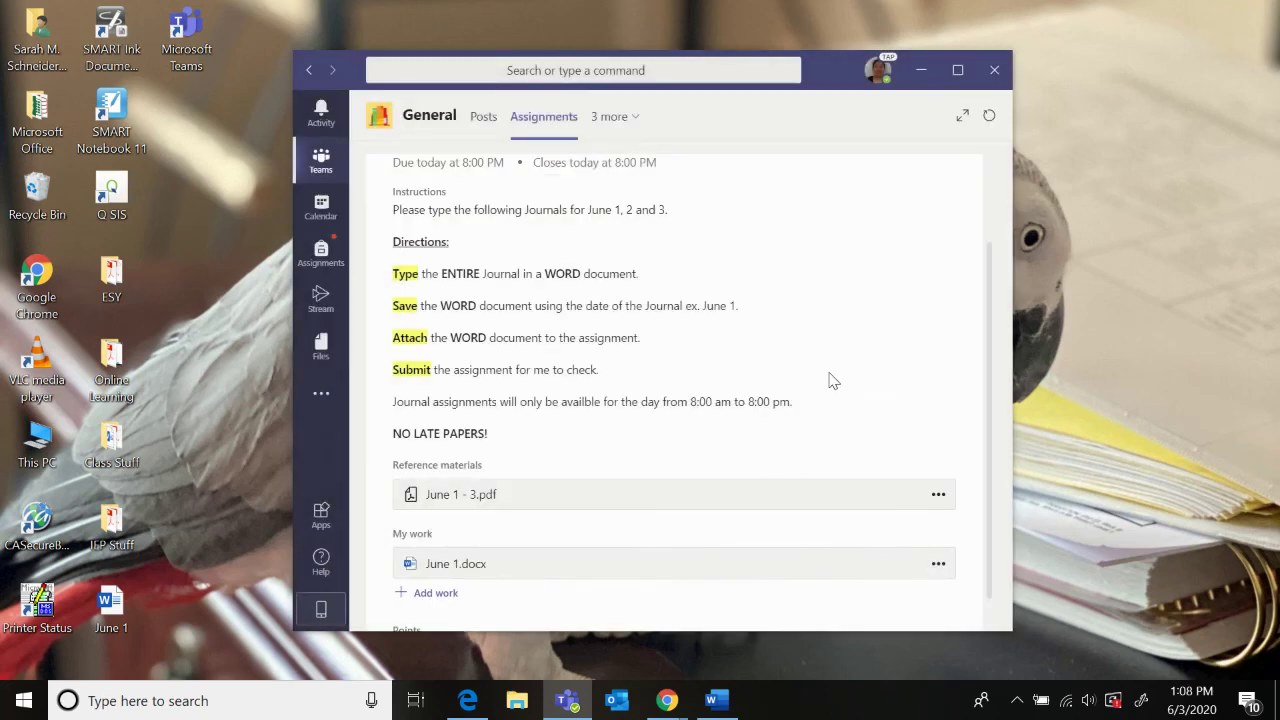
pyautogui.scroll(2, 833, 380)
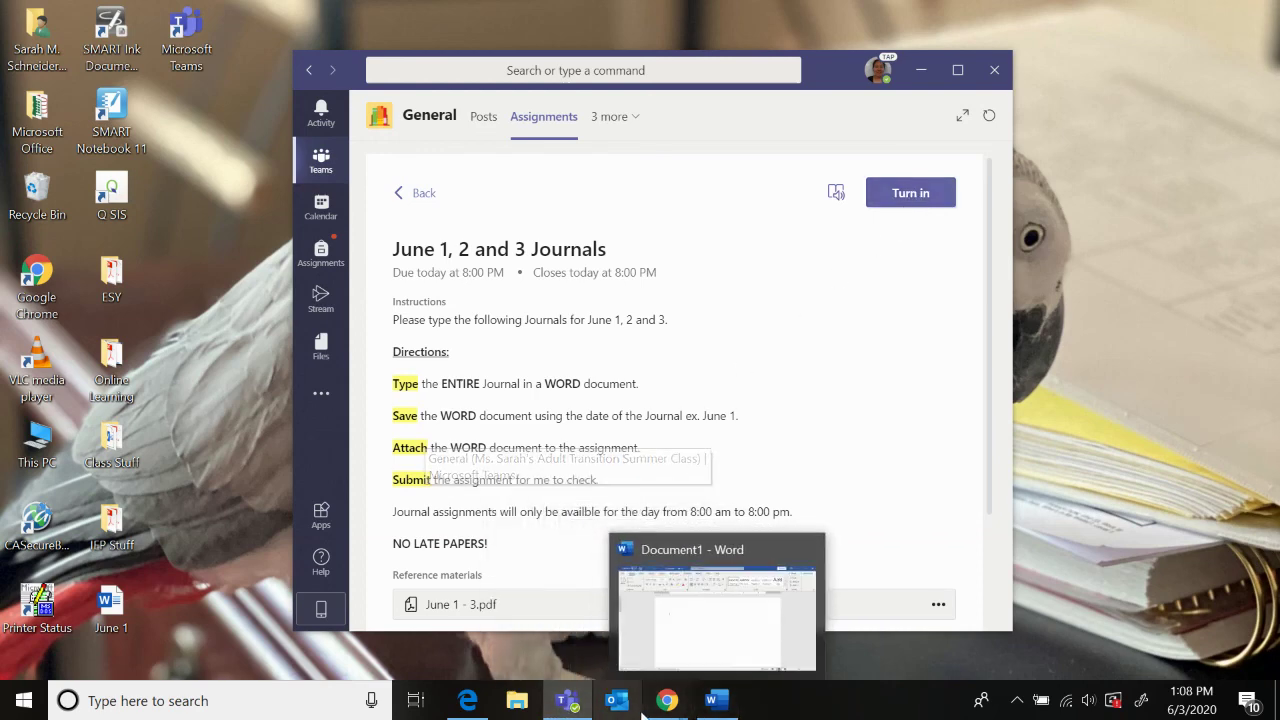
pyautogui.moveTo(846, 618)
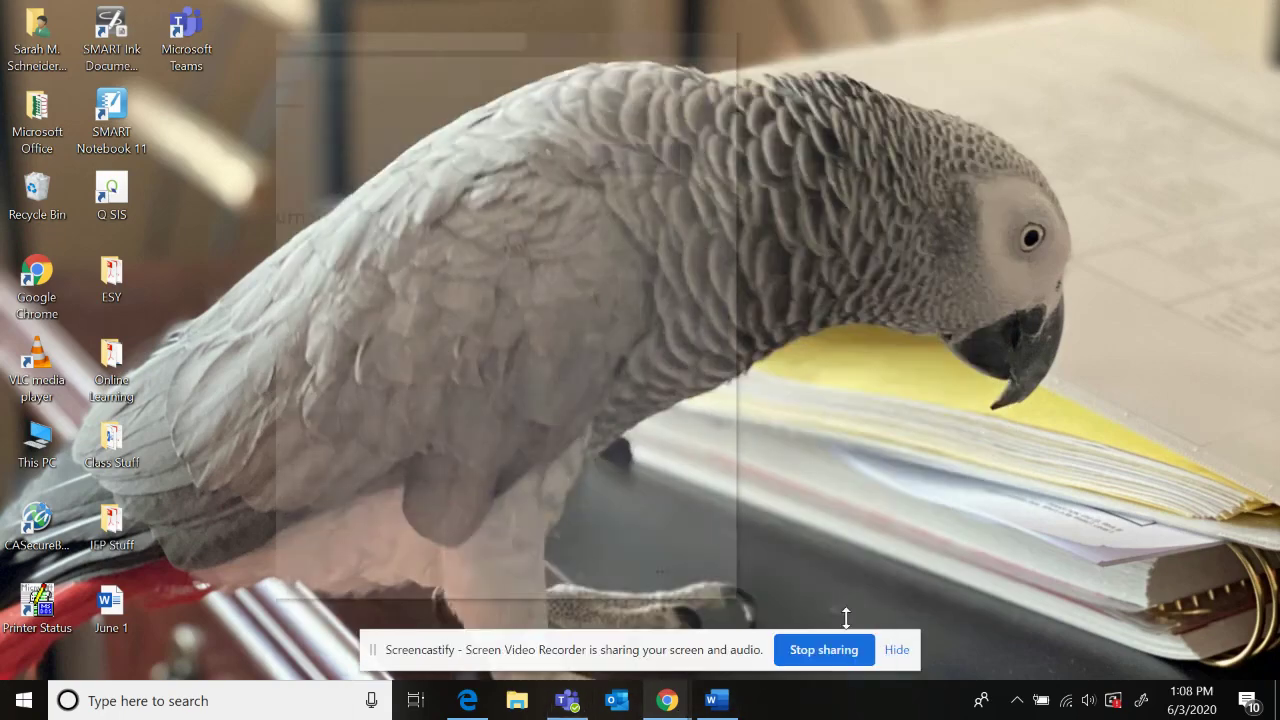